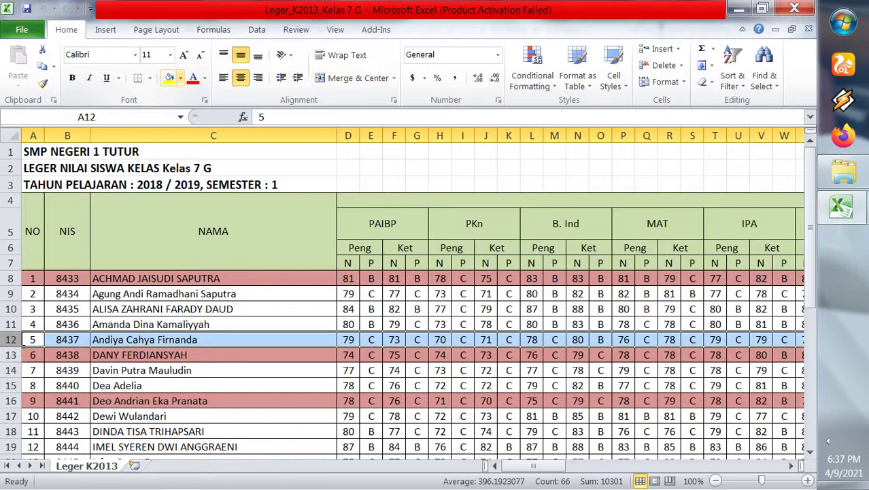
Shade the selected student row 12 with the light red theme fill and copy its grades from D12 to AY12.
left_click(181, 78)
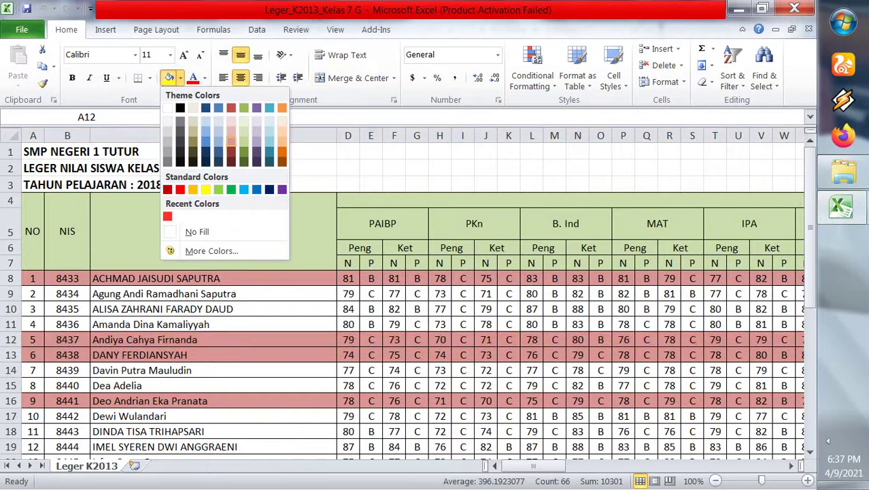
left_click(231, 141)
left_click(349, 340)
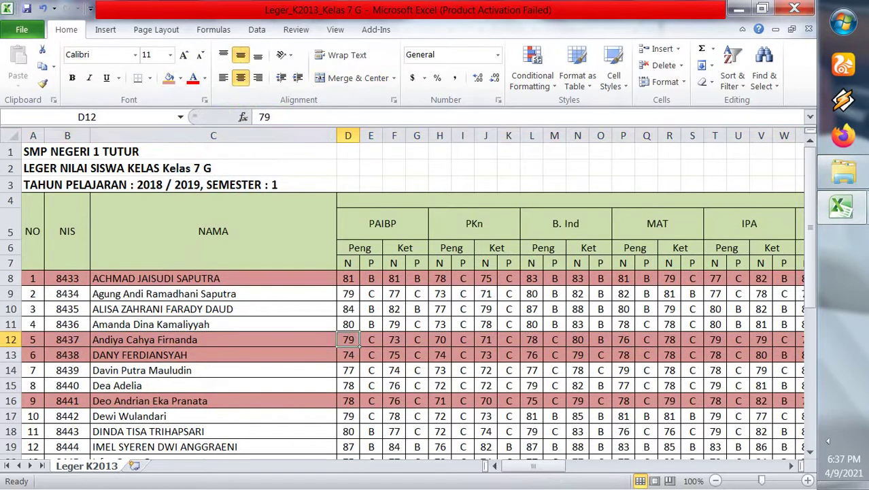
left_click_drag(353, 341, 722, 347)
key("ctrl+c")
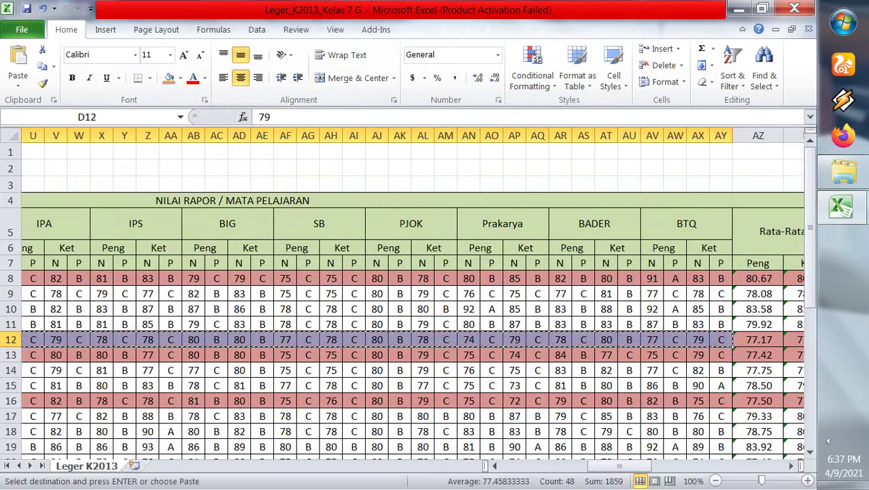
Switch to the REKAP NILAI RAPORT US UASBN 2021 workbook and paste the copied grades on the NILAI RAPORT sheet starting at E254.
left_click(842, 206)
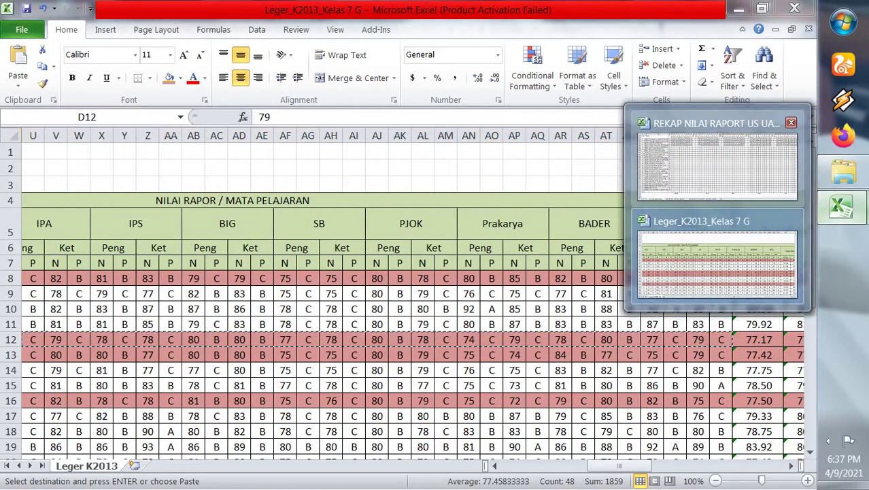
left_click(717, 164)
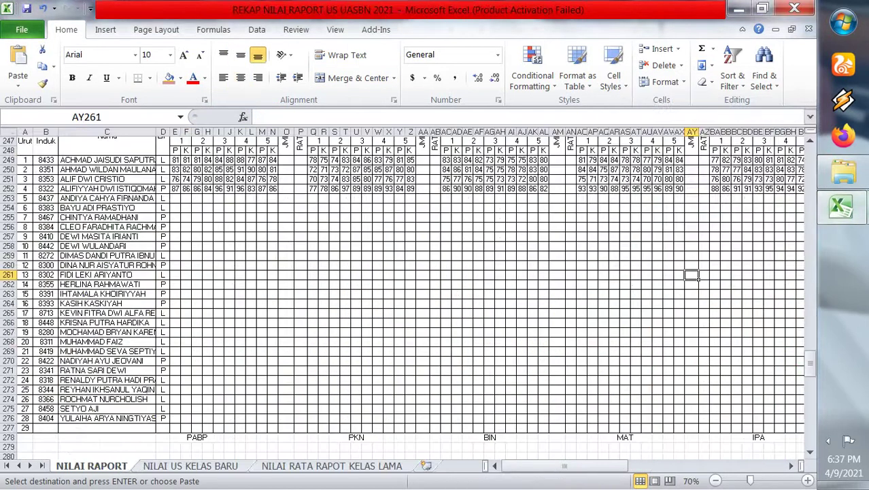
left_click(175, 208)
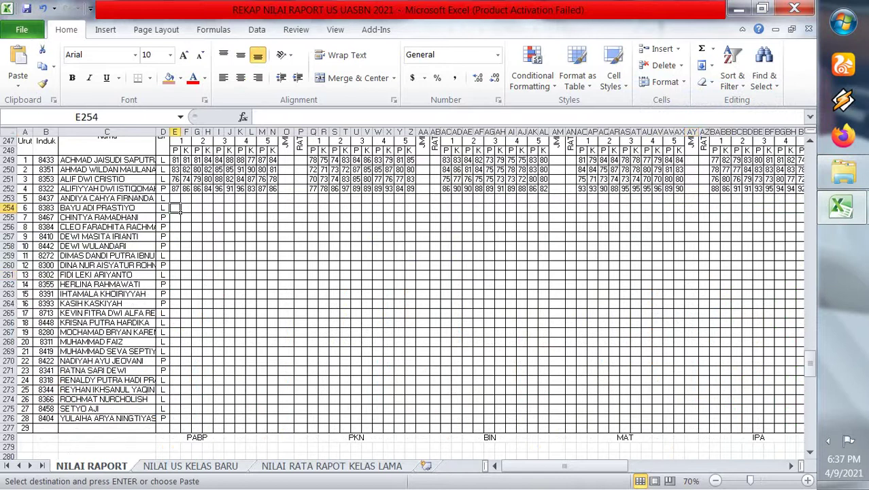
right_click(177, 209)
left_click(211, 270)
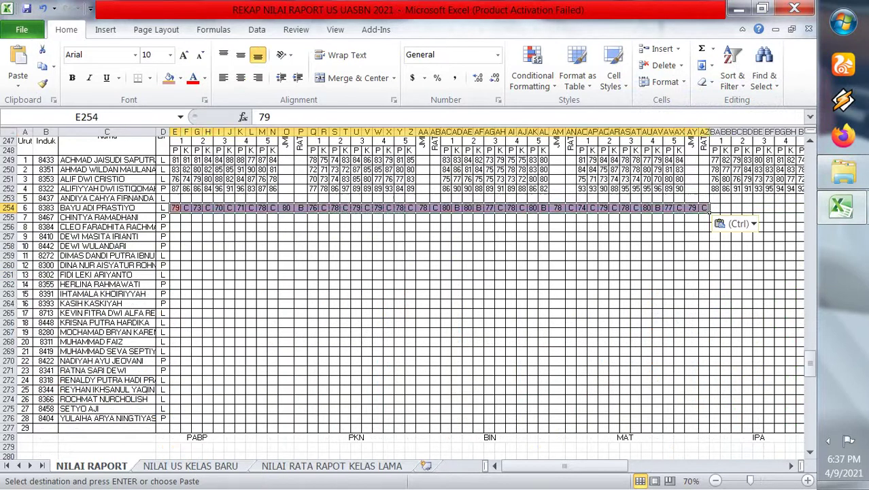
left_click(218, 247)
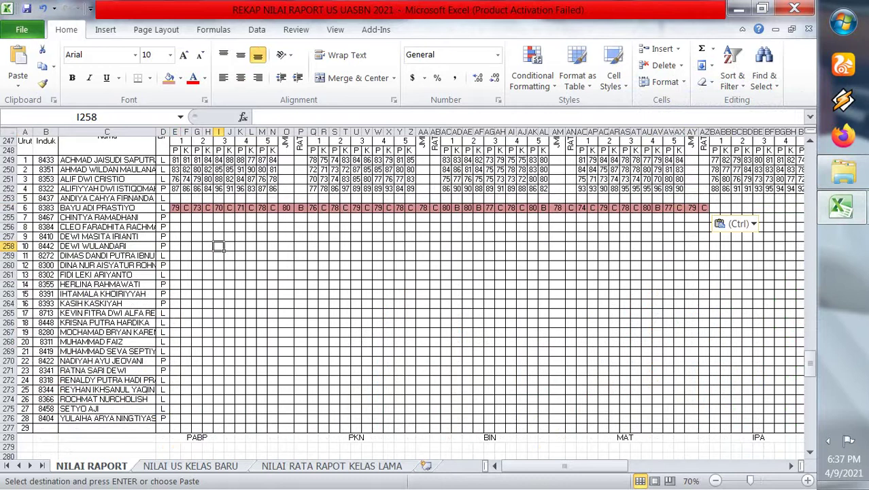
left_click(176, 207, "ctrl")
left_click(196, 208, "ctrl")
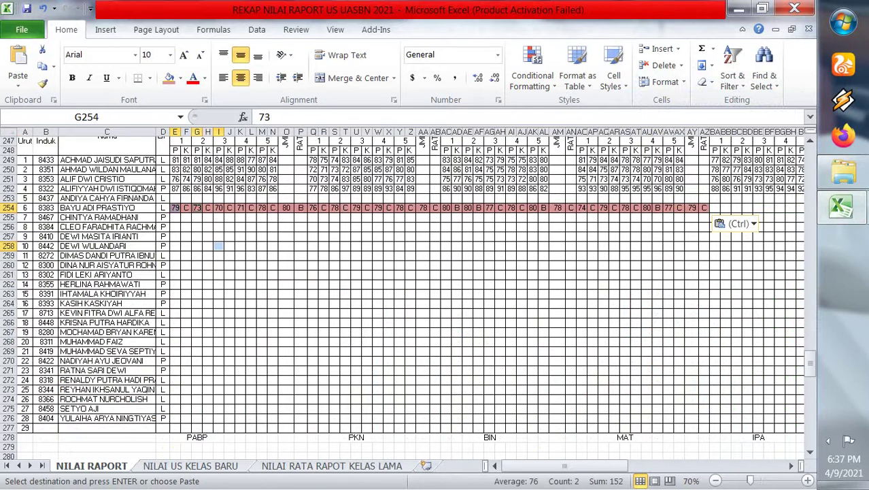
key("ctrl+v")
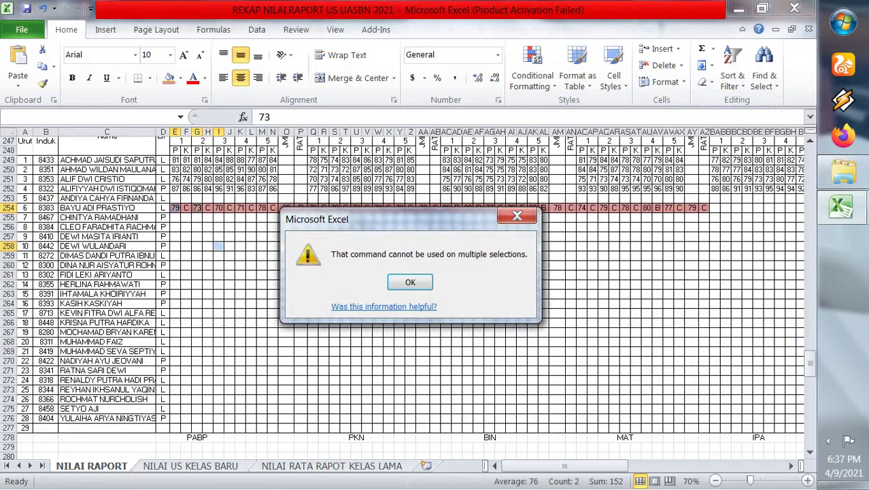
key("Return")
key("ctrl+c")
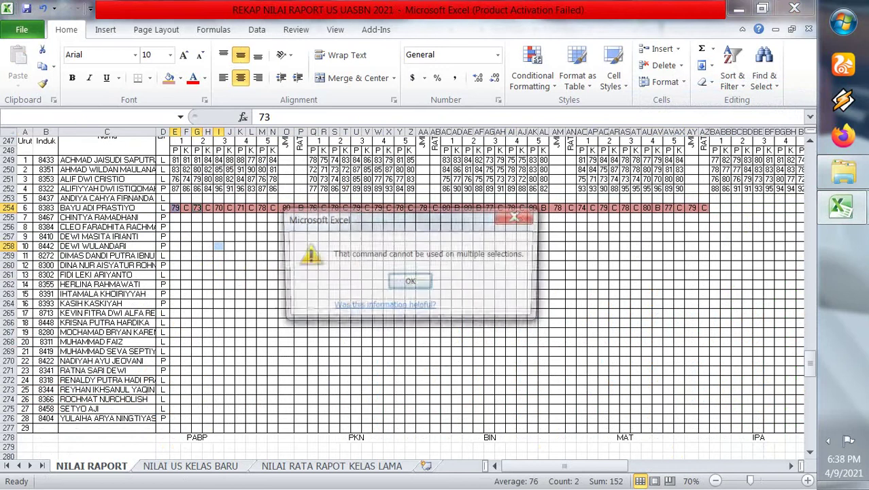
key("Return")
left_click(272, 265)
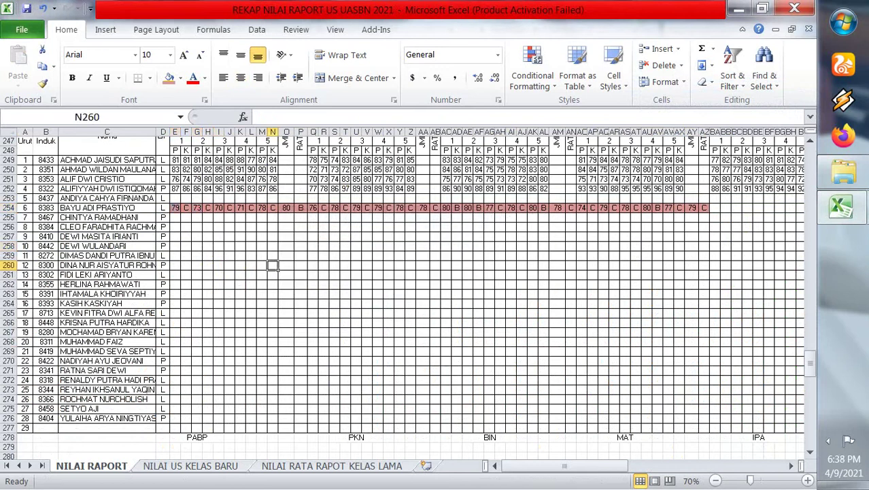
Copy the grades in E254 and G254 into the PABP semester 1 cells, E253 and F253.
left_click(176, 208)
left_click(196, 208, "ctrl")
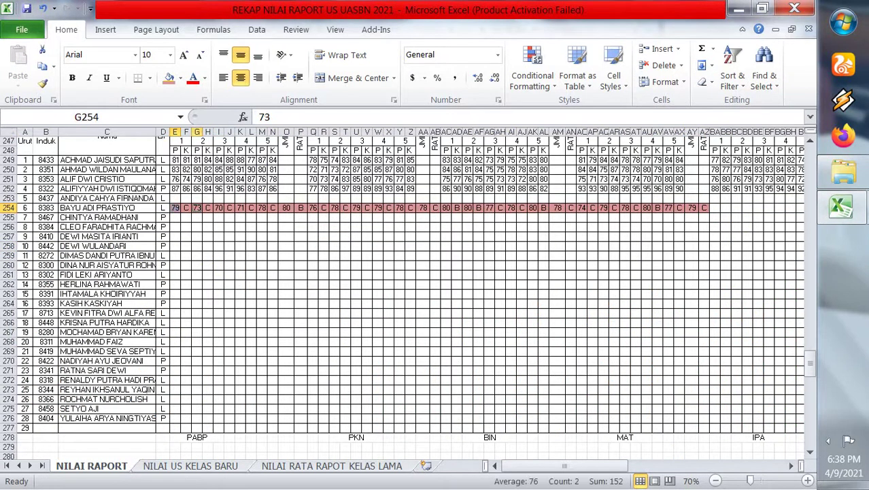
key("ctrl+c")
left_click(176, 198)
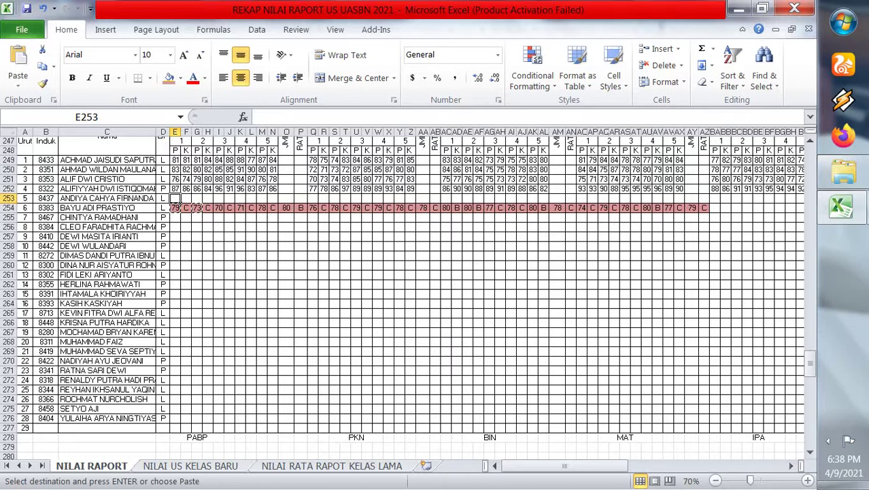
key("ctrl+v")
left_click(262, 217)
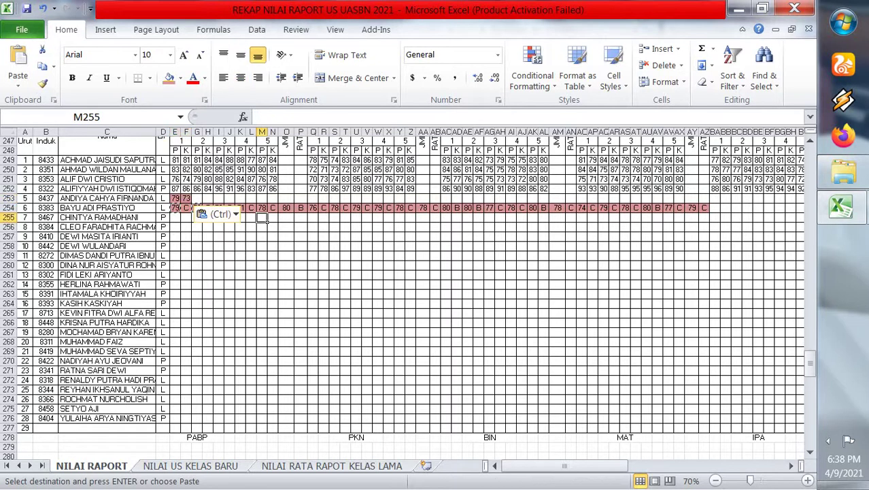
Copy the grades in I254 and K254 into the PKN semester 1 cells, Q253 and R253.
left_click(218, 208)
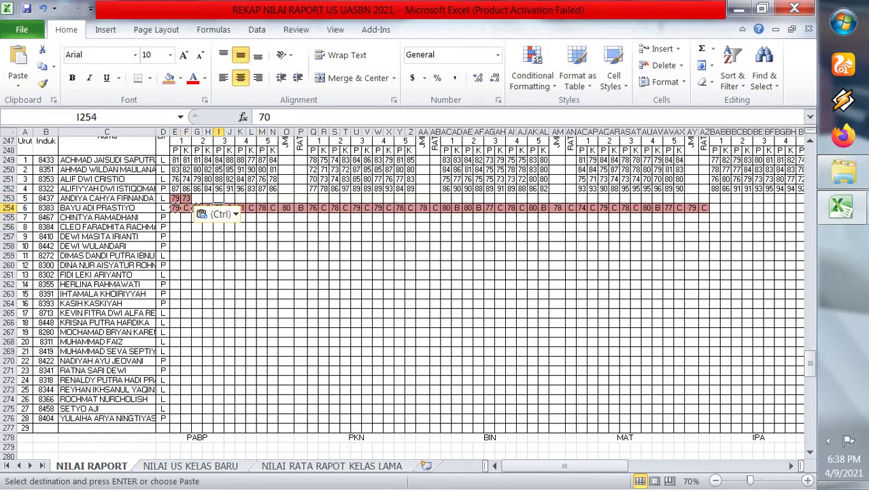
left_click(240, 207, "ctrl")
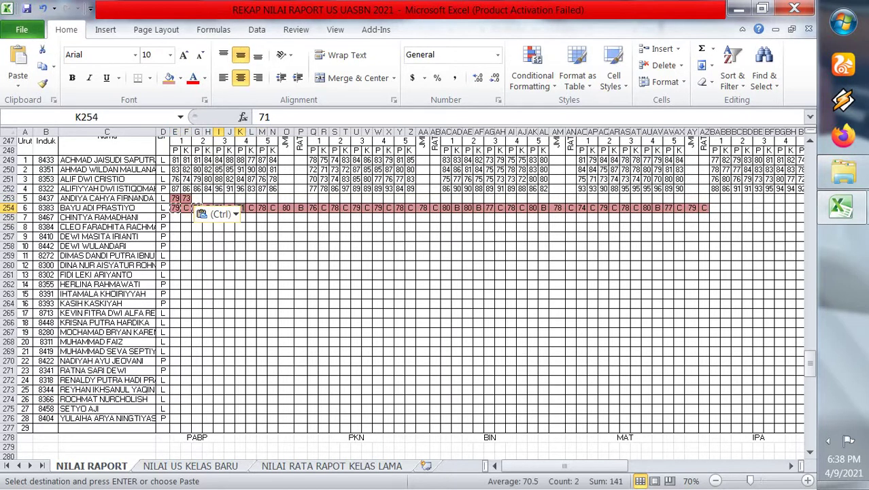
key("ctrl+c")
left_click(313, 198)
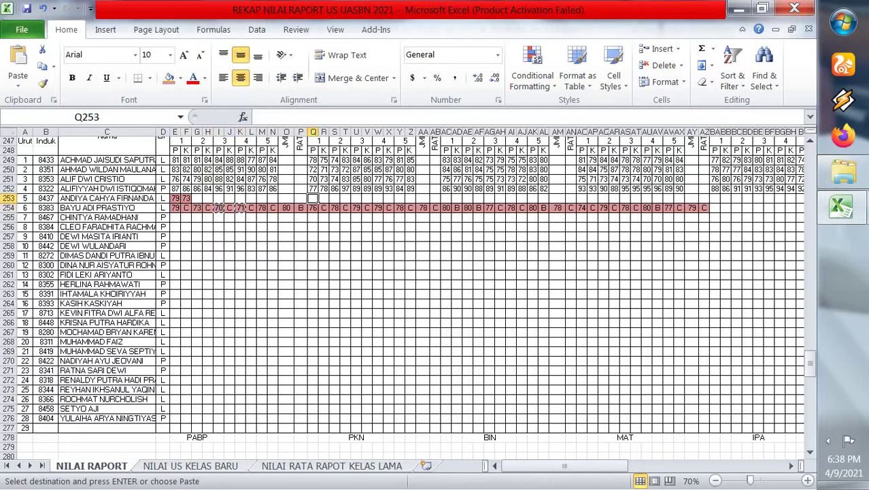
key("ctrl+v")
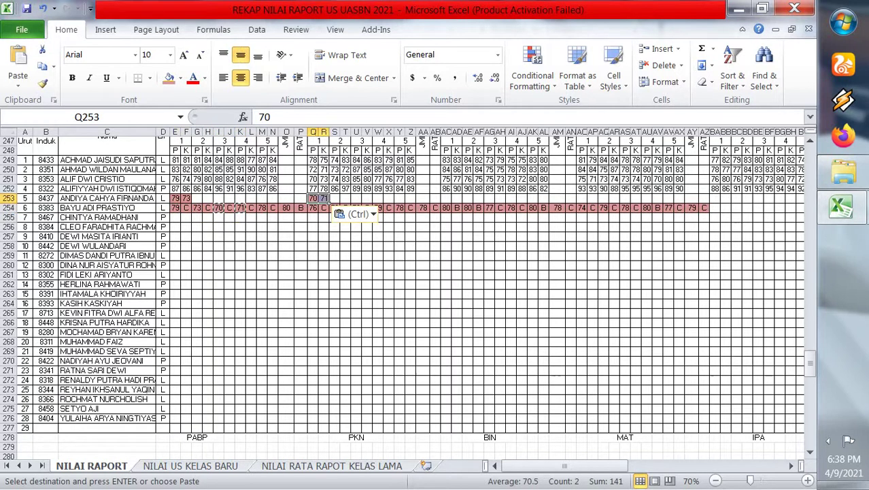
Copy the grades in M254 and O254 into the BIN semester 1 cells, AC253 and AD253.
left_click(273, 208)
left_click(265, 208)
left_click(286, 207, "ctrl")
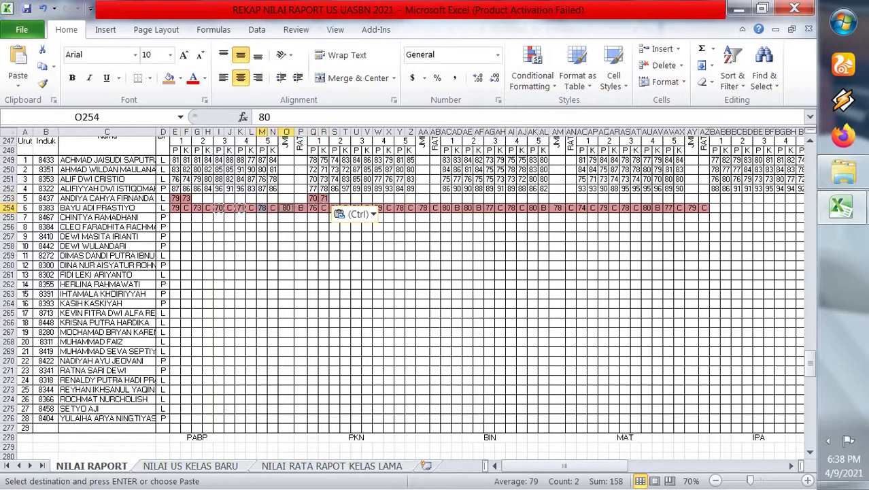
key("ctrl+c")
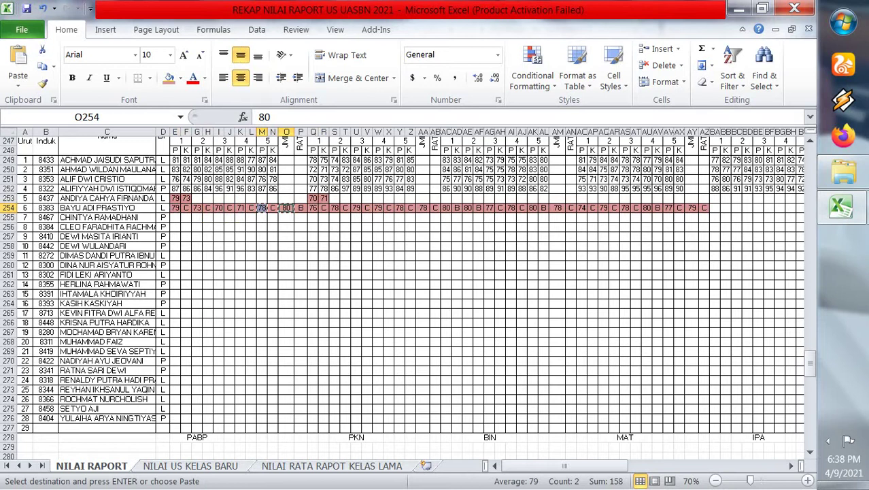
left_click(446, 198)
key("ctrl+v")
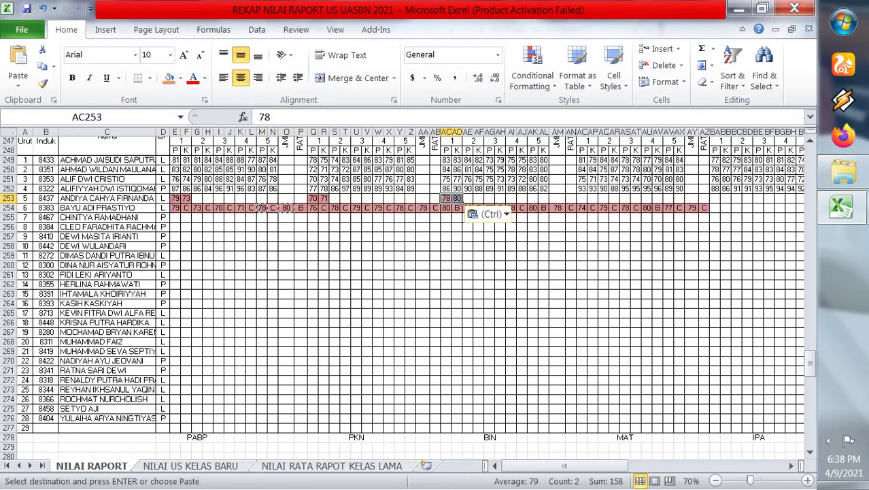
Copy the grades in Q254 and S254 into the MAT semester 1 cells, AO253 and AP253.
left_click(313, 207)
left_click(335, 208, "ctrl")
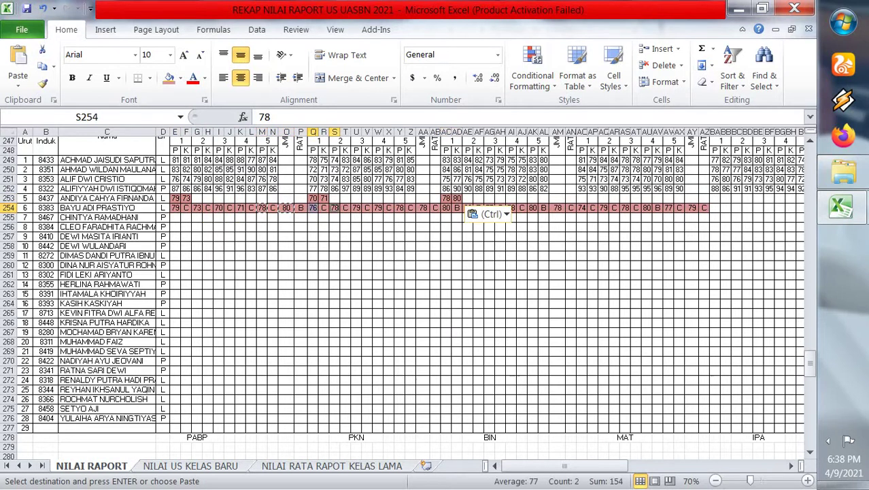
key("ctrl+c")
left_click(583, 198)
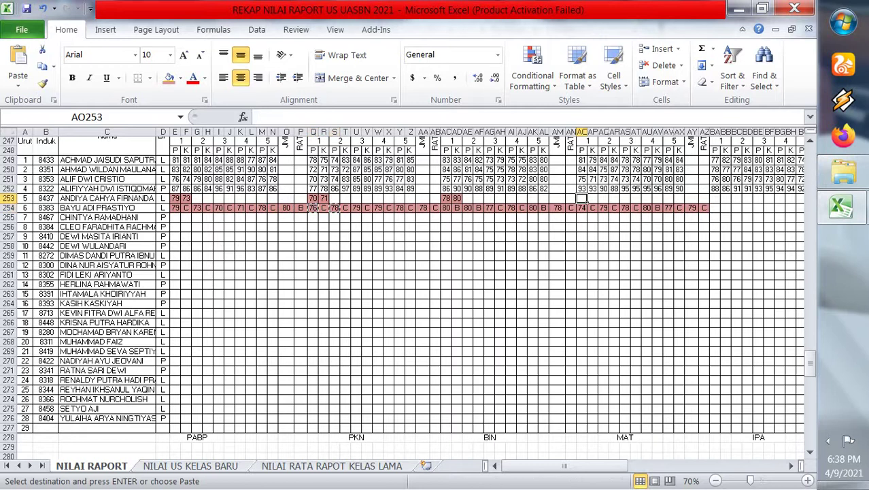
key("ctrl+v")
Copy the grades in U254 and W254 into the IPA semester 1 cells, BA253 and BB253.
left_click(357, 207)
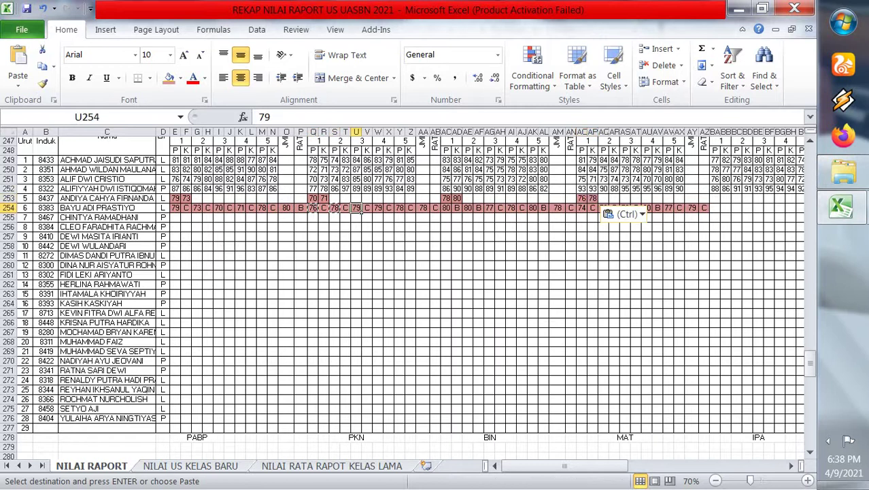
left_click(378, 207, "ctrl")
key("ctrl+c")
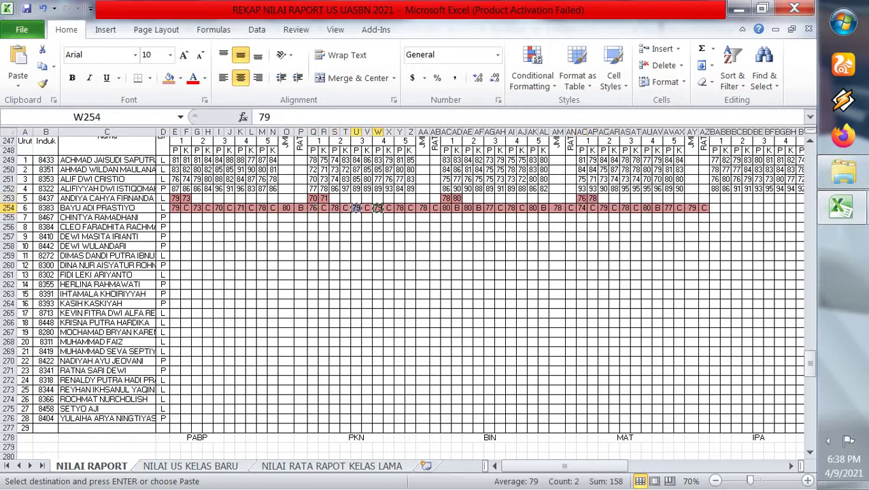
left_click(715, 198)
key("ctrl+v")
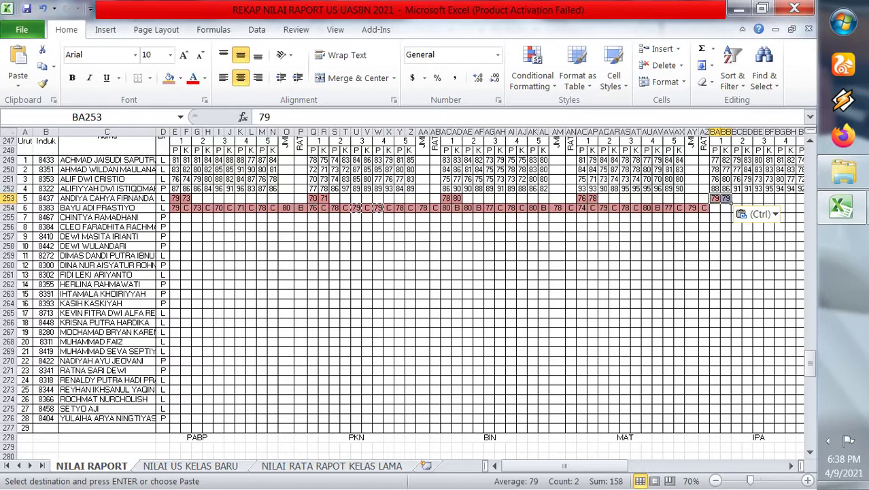
Copy the grades in Y254 and AA254 into the IPS semester 1 cells, BM253 and BN253.
left_click(399, 208)
left_click(423, 207, "ctrl")
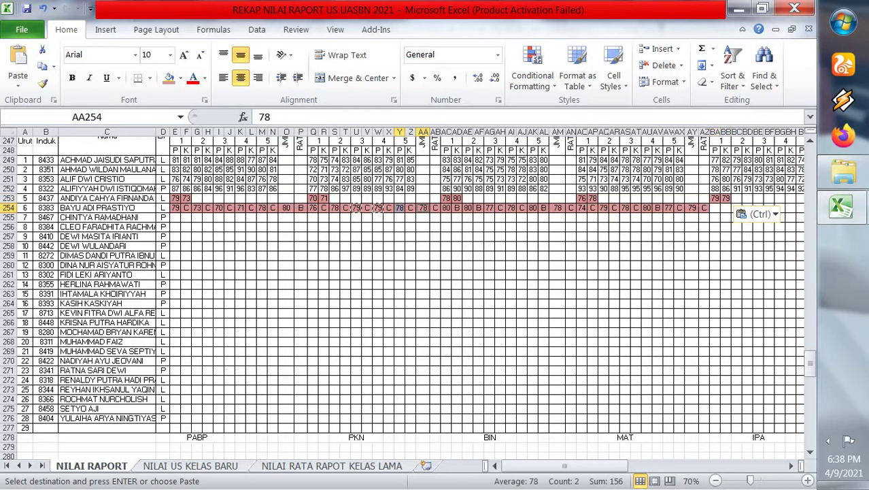
key("ctrl+c")
left_click_drag(565, 466, 587, 466)
left_click(641, 198)
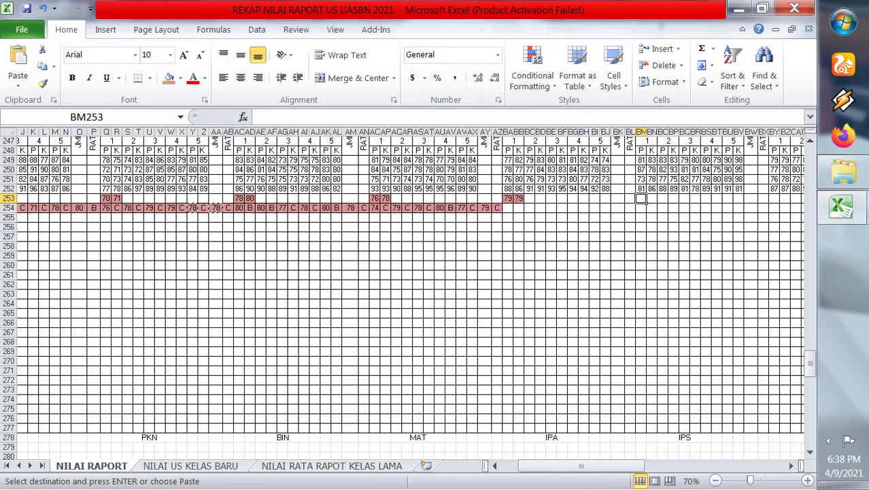
key("ctrl+v")
Copy the grades in AC254 and AE254 into the BIG semester 1 cells, BY253 and BZ253.
left_click(239, 208)
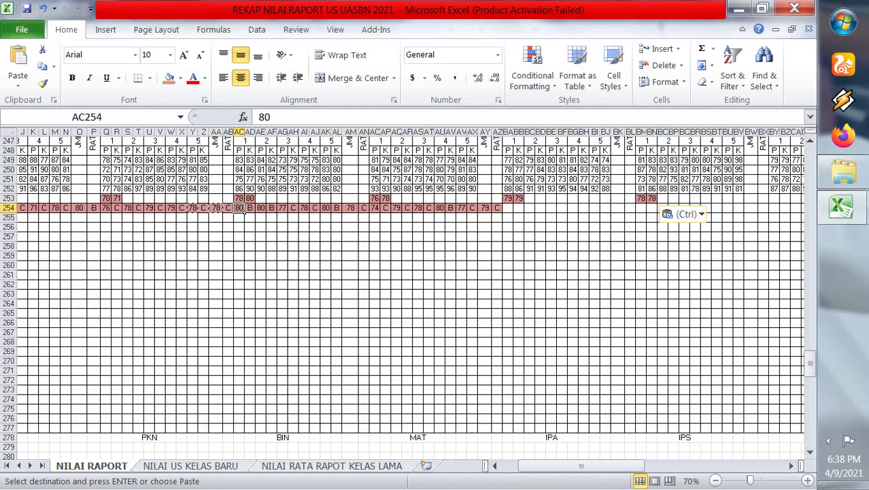
left_click(260, 208, "ctrl")
key("ctrl+c")
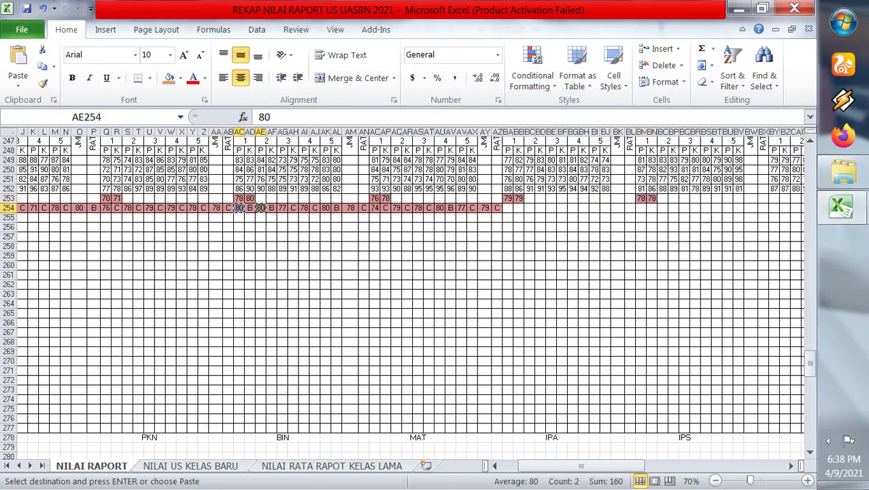
left_click(775, 198)
key("ctrl+v")
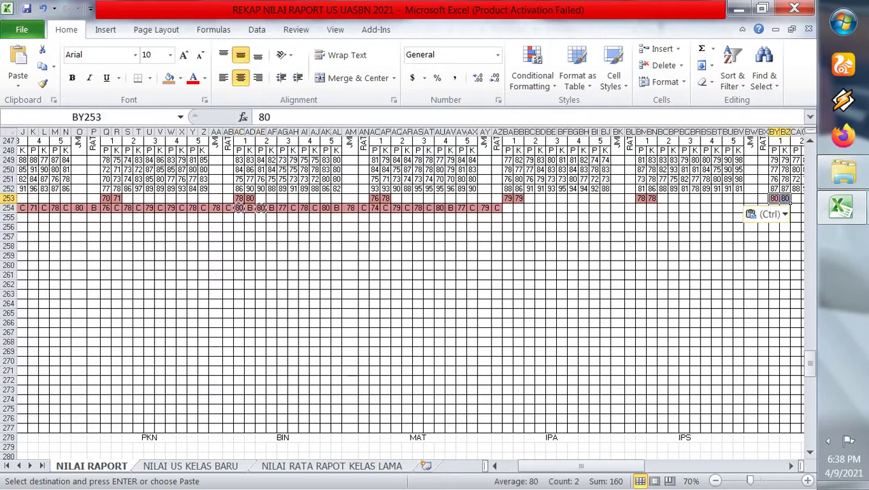
Copy the grades in AG254 and AI254 into the next subject's semester 1 cells, CK253 and CL253.
left_click(282, 208)
left_click(304, 208, "ctrl")
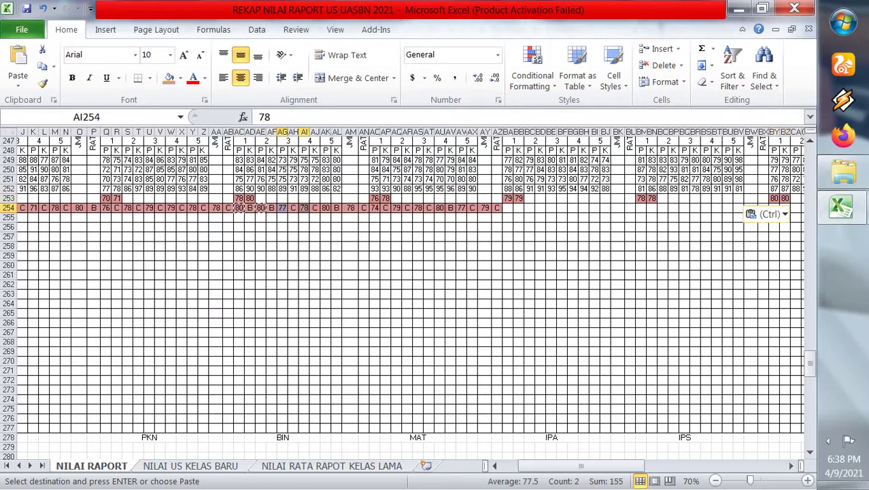
key("ctrl+c")
left_click_drag(581, 465, 602, 465)
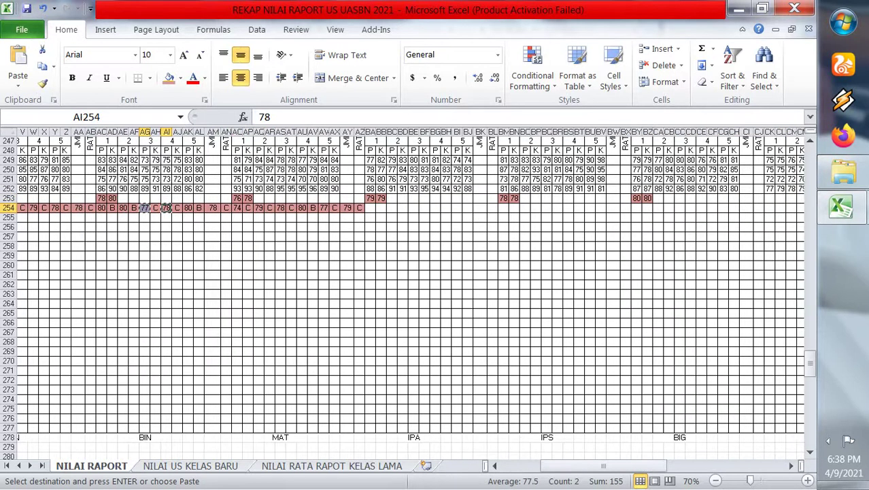
left_click(769, 198)
key("ctrl+v")
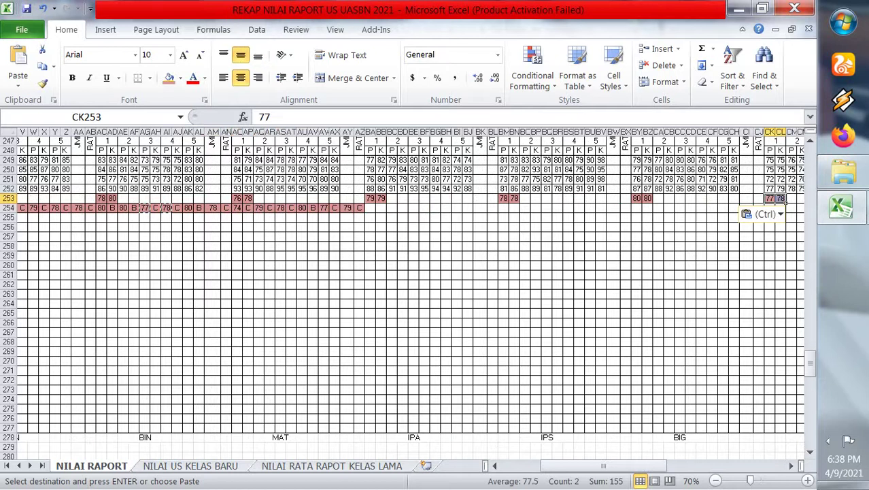
Copy the grades in AK254 and AM254 into the PJOK semester 1 cells, CW253 and CX253.
left_click(762, 214)
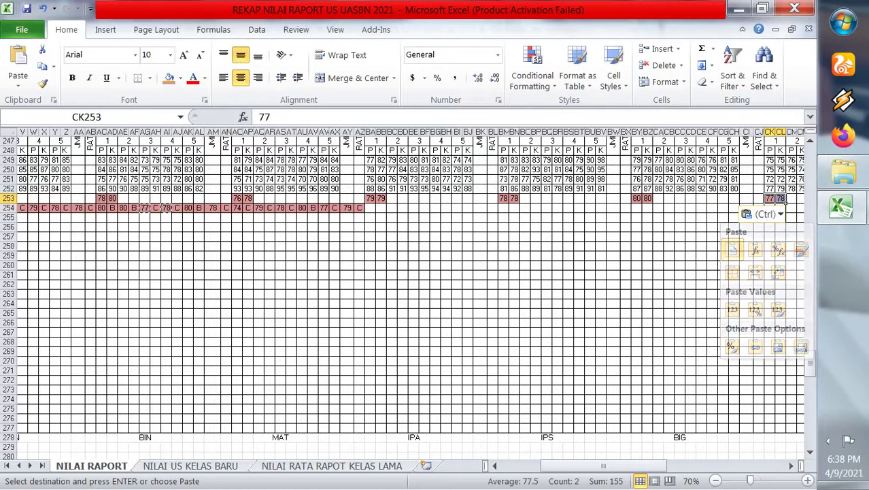
left_click(189, 207)
left_click(213, 207, "ctrl")
key("ctrl+c")
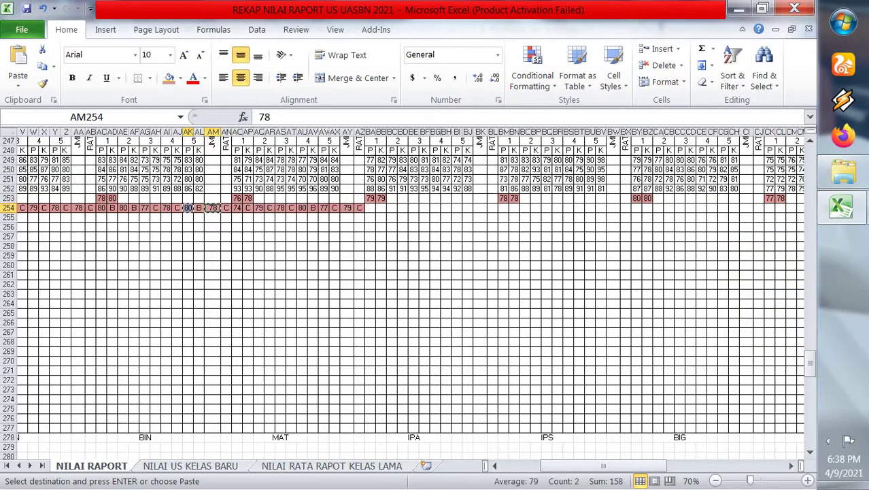
left_click_drag(603, 466, 631, 465)
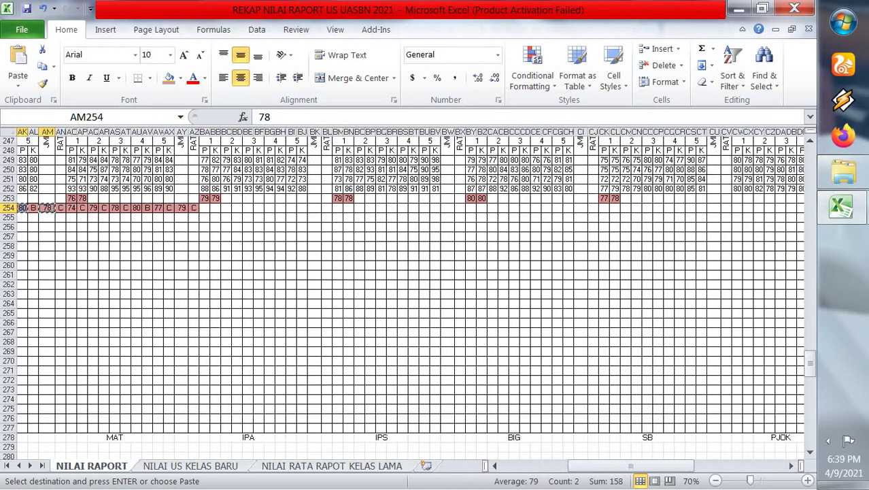
left_click(737, 198)
key("ctrl+v")
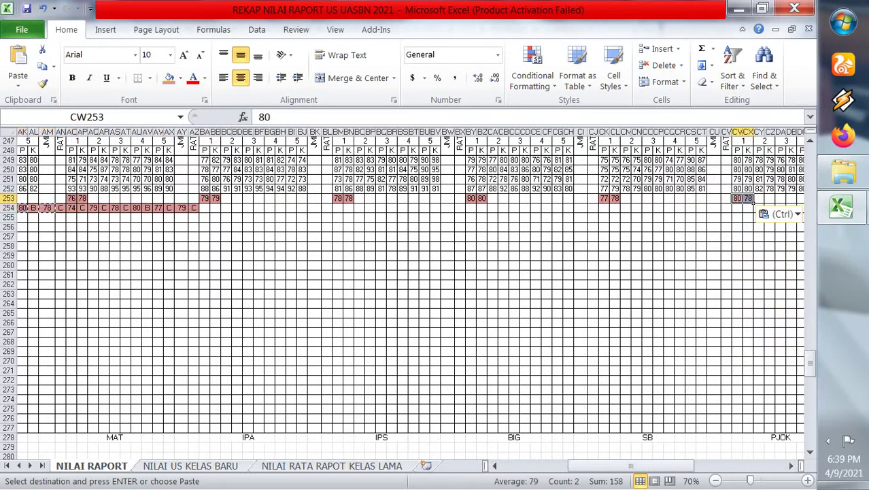
Copy the grades in AO254 and AQ254 into the Prakarya semester 1 cells, DI253 and DJ253.
left_click(73, 208)
left_click(93, 208, "ctrl")
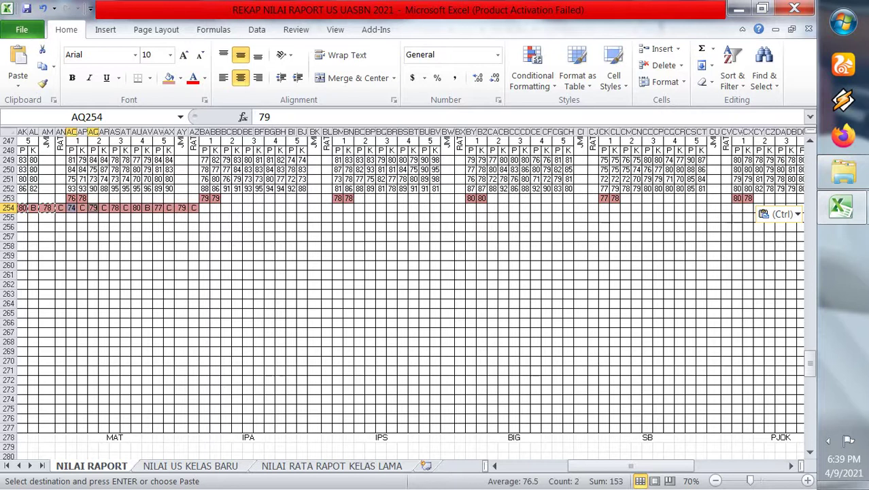
left_click_drag(632, 465, 673, 465)
left_click(617, 198)
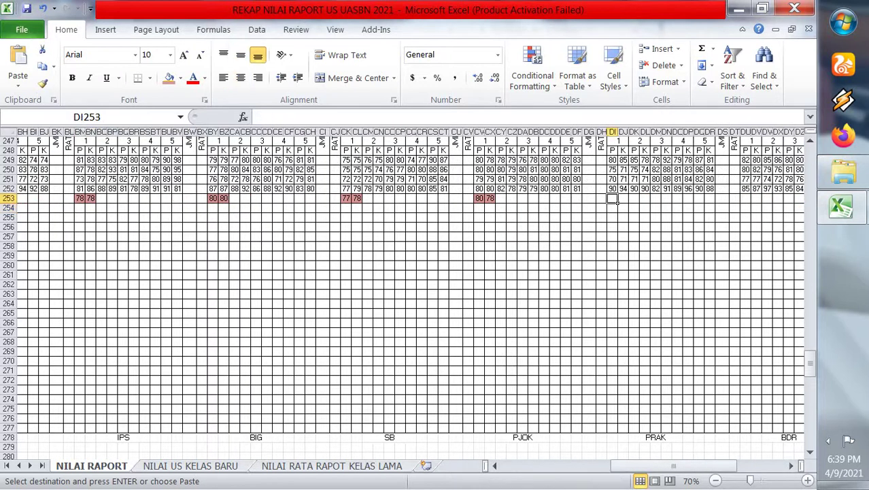
key("ctrl+v")
Copy the grades in AS254 and AU254 into the BADER semester 1 cells, DU253 and DV253.
left_click_drag(674, 466, 610, 465)
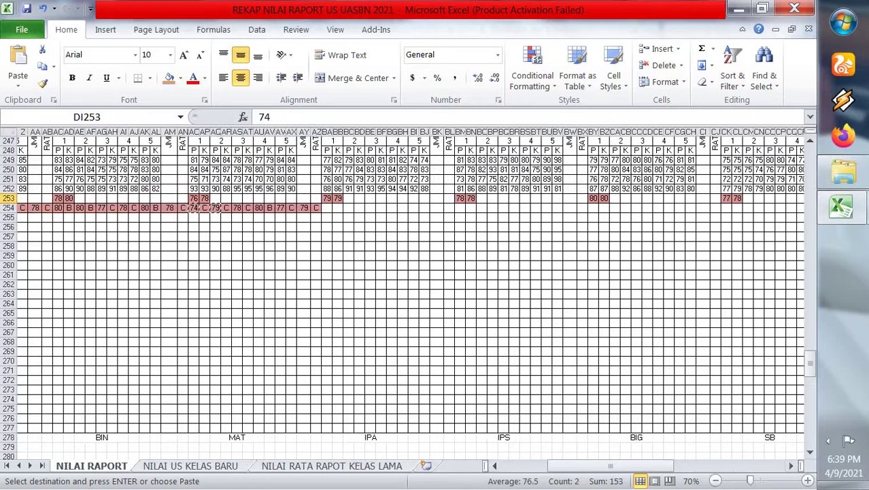
left_click(237, 208)
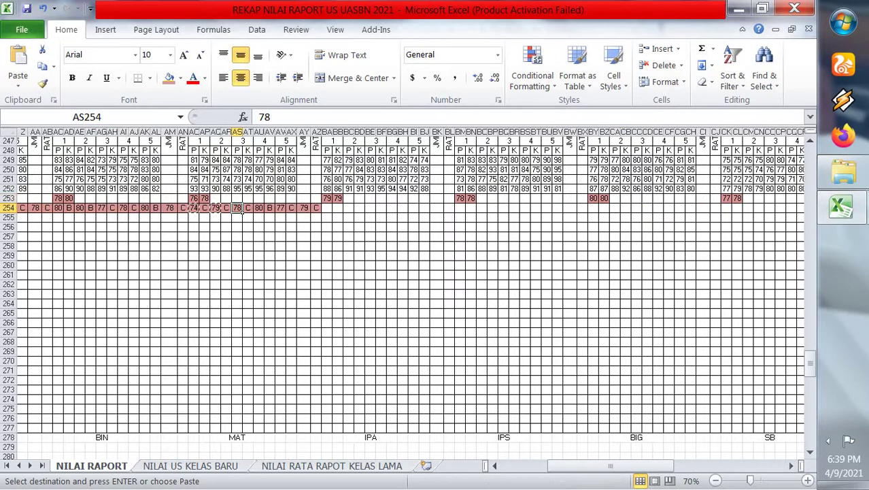
left_click(258, 208, "ctrl")
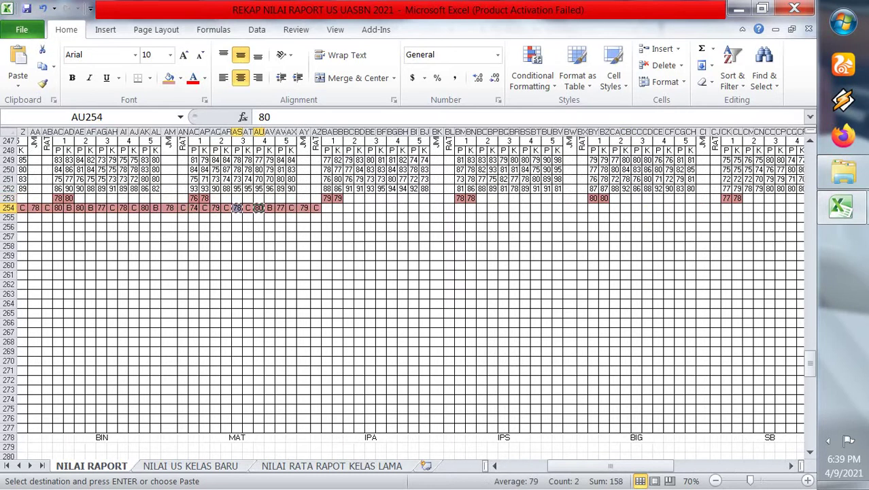
left_click_drag(611, 466, 698, 466)
left_click(592, 198)
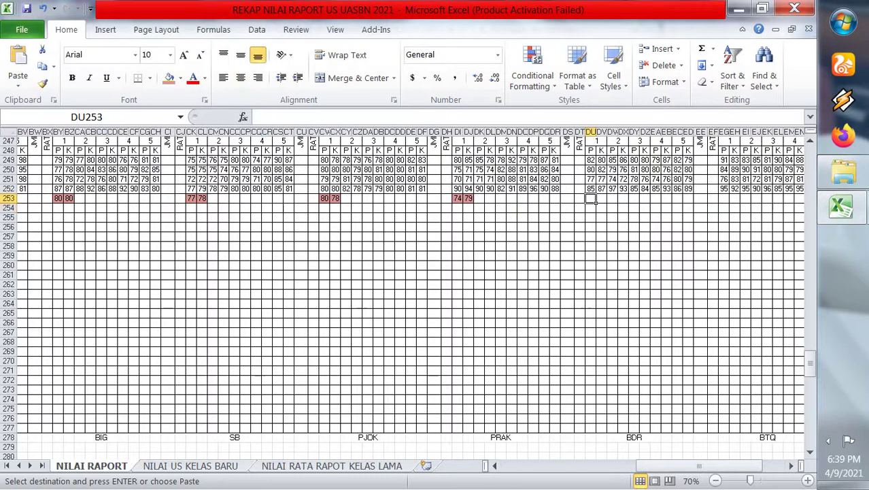
key("ctrl+v")
Copy the grades in AW254 and AY254 into the BTQ semester 1 cells, EG253 and EH253, and end copy mode.
left_click_drag(699, 465, 564, 466)
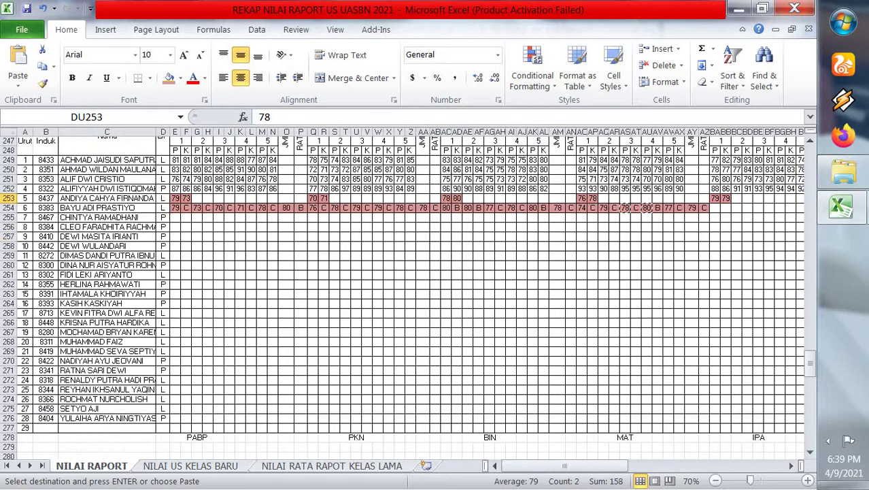
left_click(670, 208)
left_click(692, 208, "ctrl")
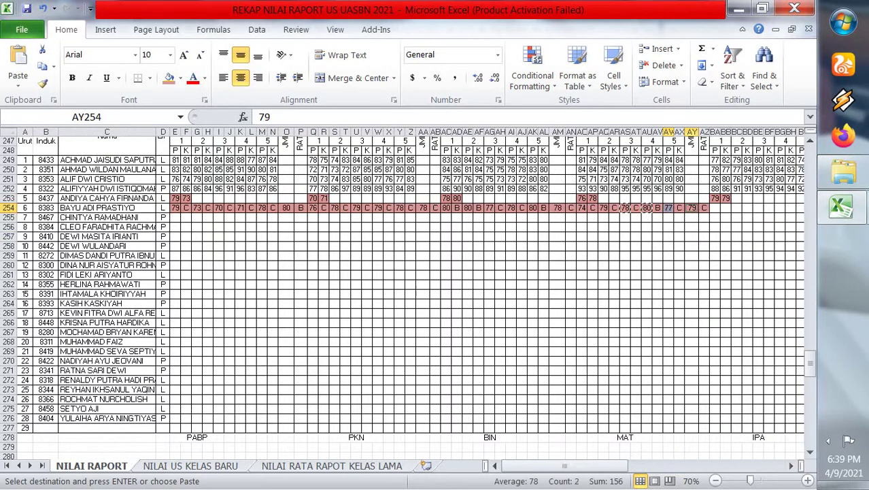
left_click_drag(497, 465, 621, 465)
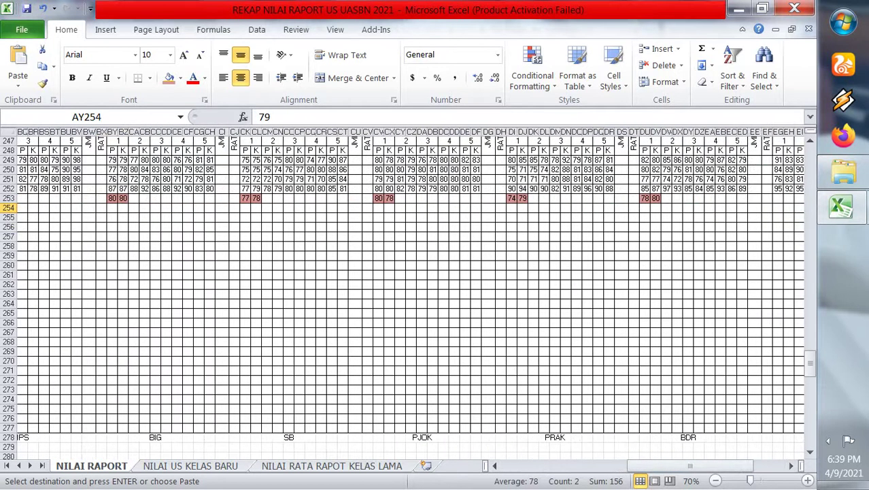
left_click(778, 197)
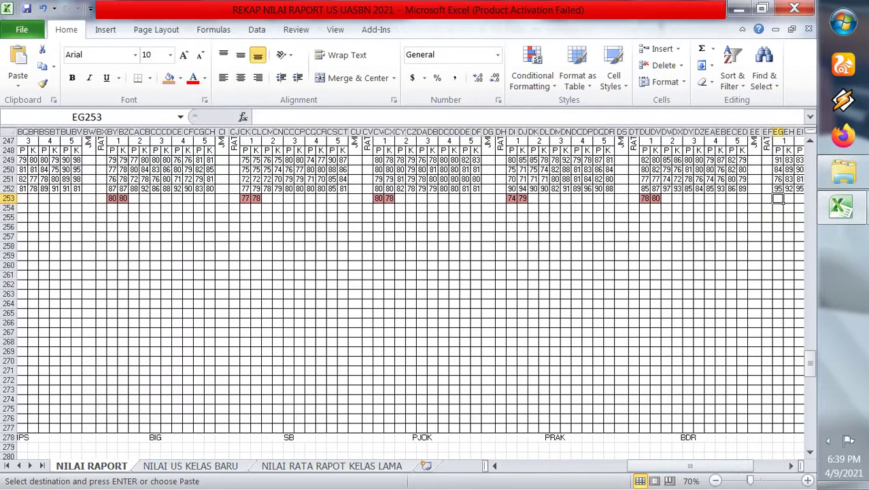
key("ctrl+v")
left_click_drag(690, 466, 721, 465)
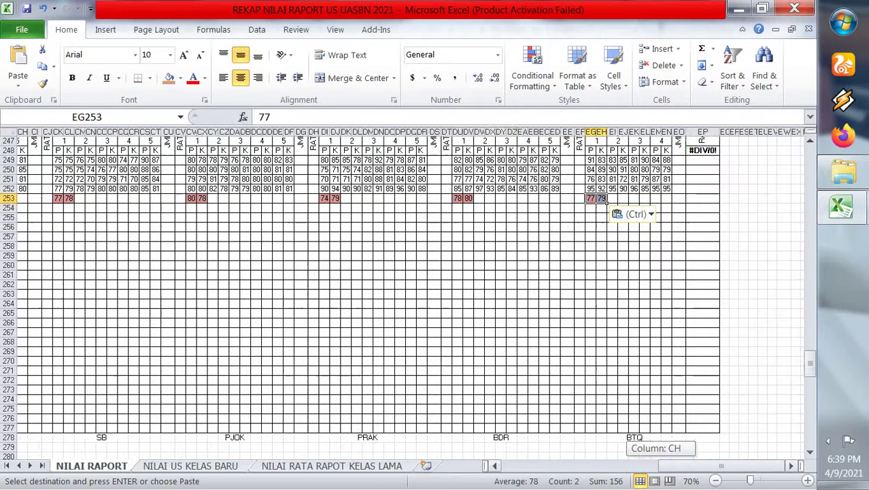
scroll(408, 293, "up", 2)
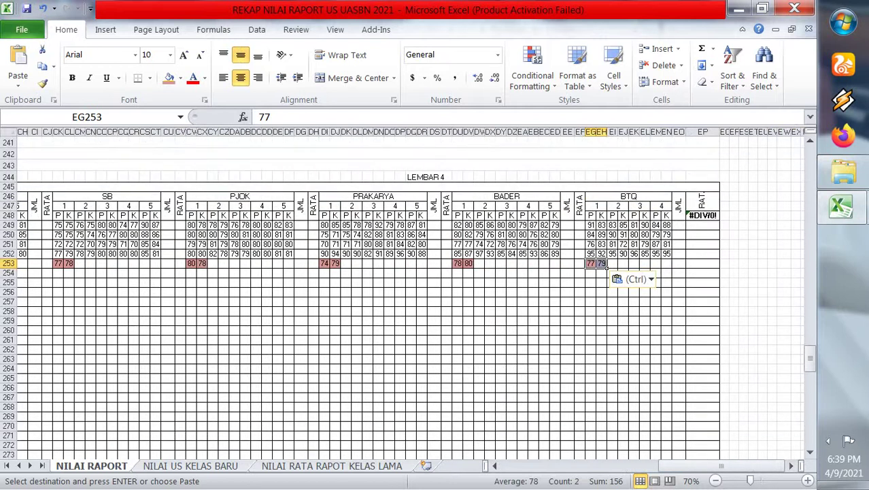
left_click(632, 279)
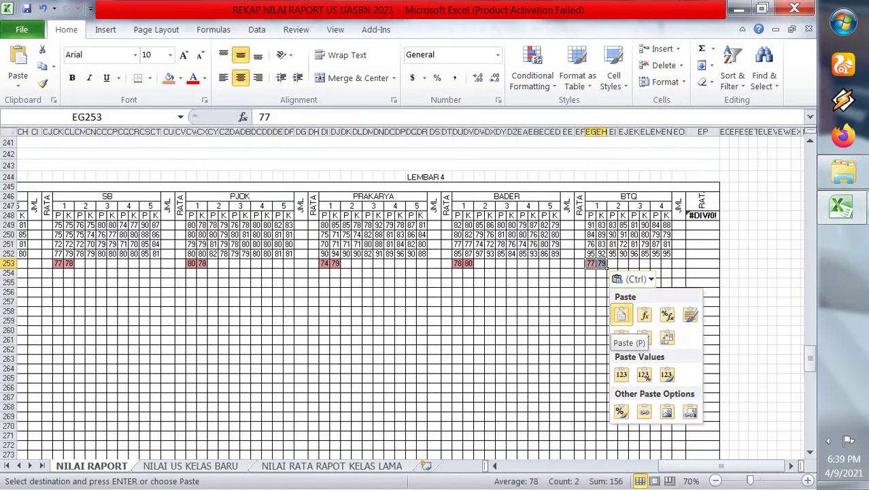
left_click(422, 283)
key("Escape")
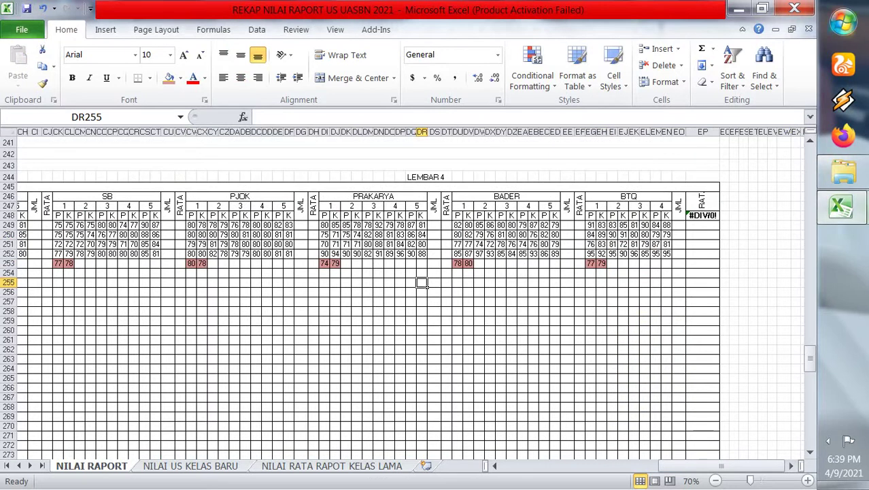
Close the semester 1 Leger_K2013_Kelas 7 G workbook, saving its changes.
mouse_move(841, 206)
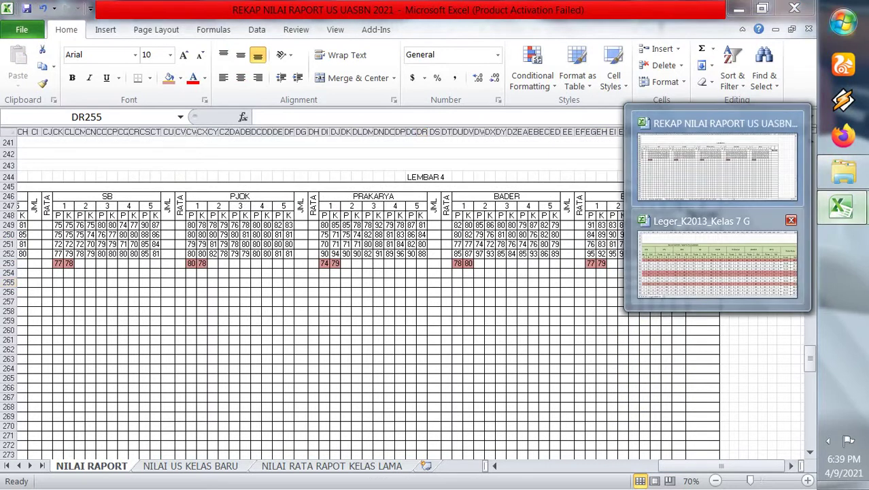
left_click(791, 220)
left_click(408, 270)
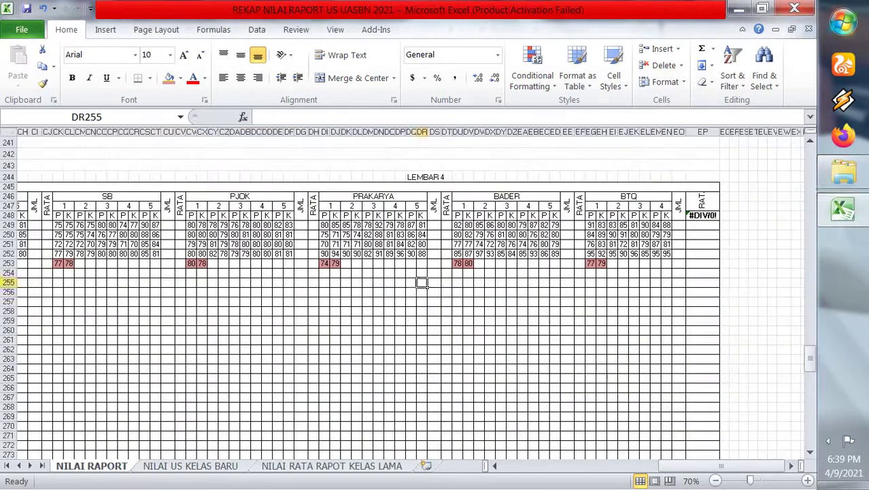
Open the Leger_K2013_Kelas 7 G workbook from the semester 2 folder in Windows Explorer.
left_click(844, 171)
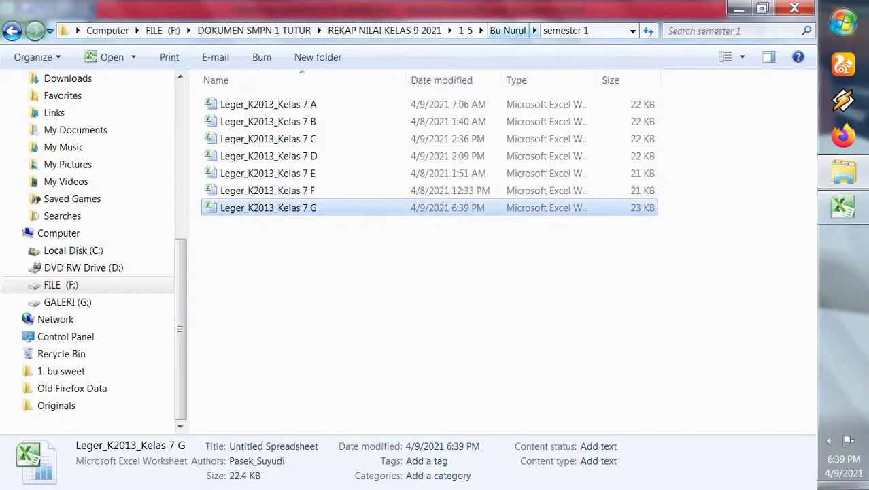
left_click(508, 30)
left_click(243, 121)
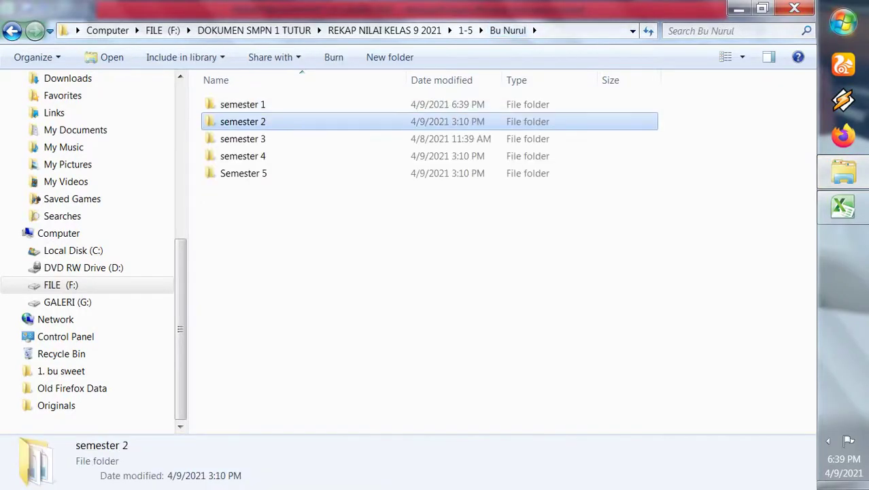
double_click(243, 121)
double_click(272, 206)
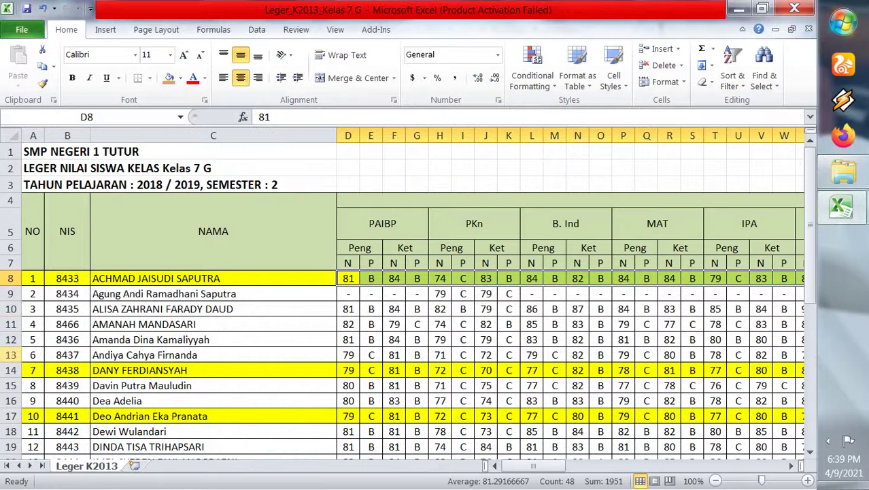
Fill the student's row 13 in the semester 2 ledger with orange.
left_click(10, 355)
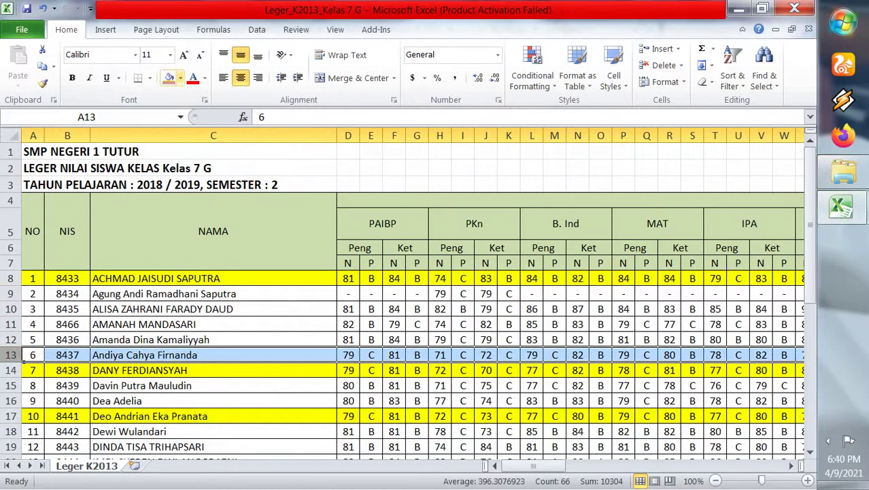
left_click(180, 77)
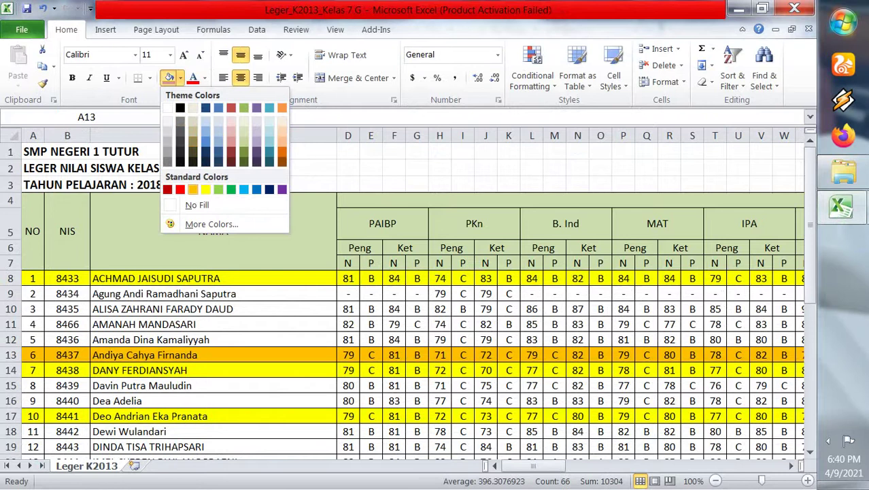
key("Escape")
Copy the semester 2 grades in D13:AY13 into row 254 of the NILAI RAPORT recap sheet, starting at E254.
left_click(348, 354)
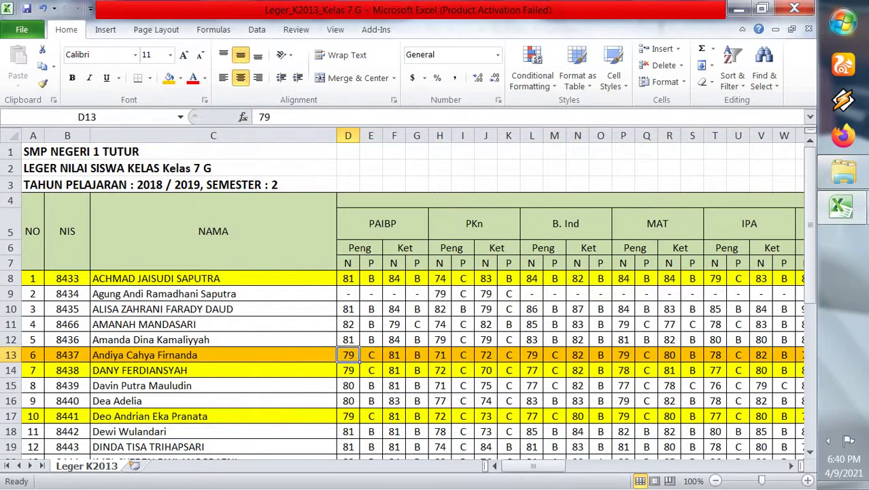
left_click_drag(348, 354, 683, 362)
key("ctrl+c")
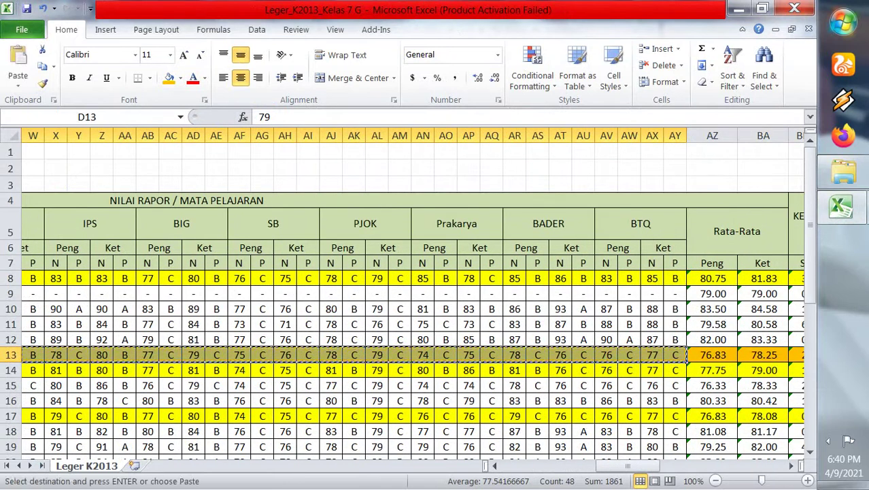
mouse_move(841, 206)
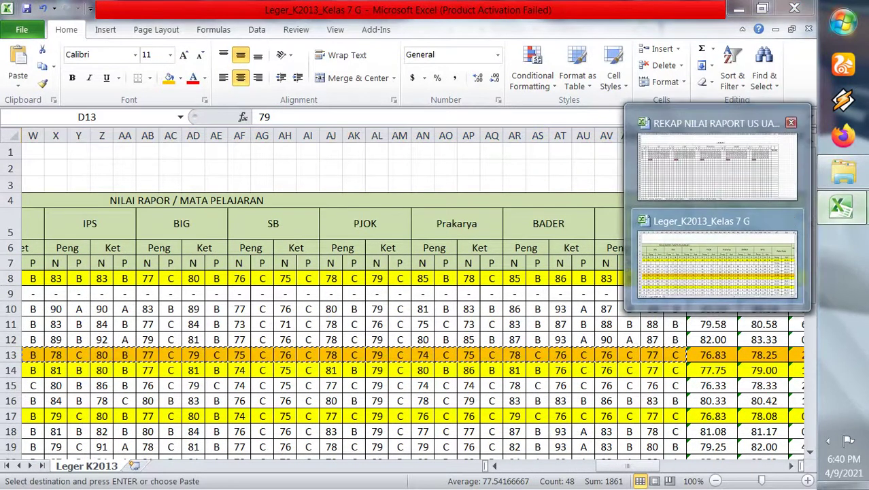
left_click(718, 163)
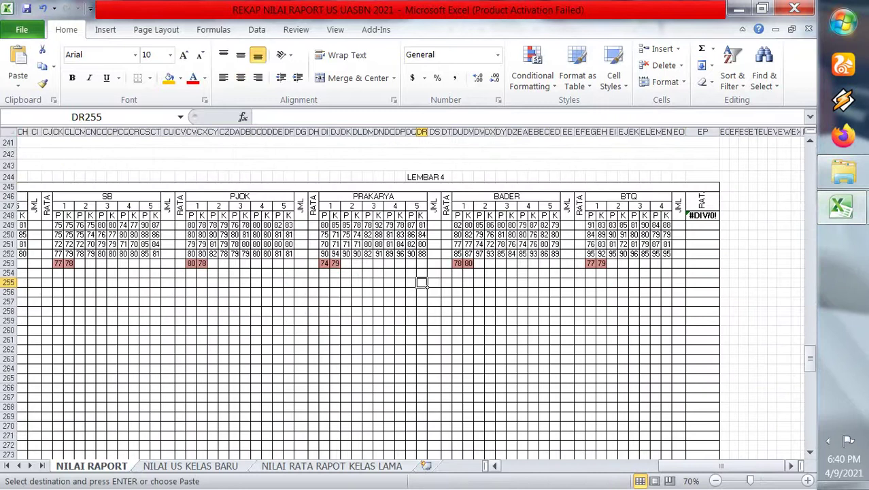
left_click_drag(688, 465, 565, 466)
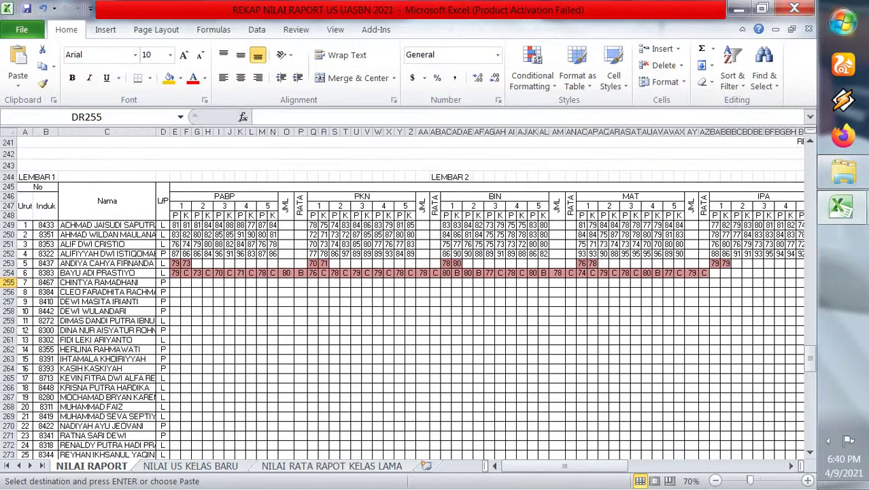
left_click(179, 273)
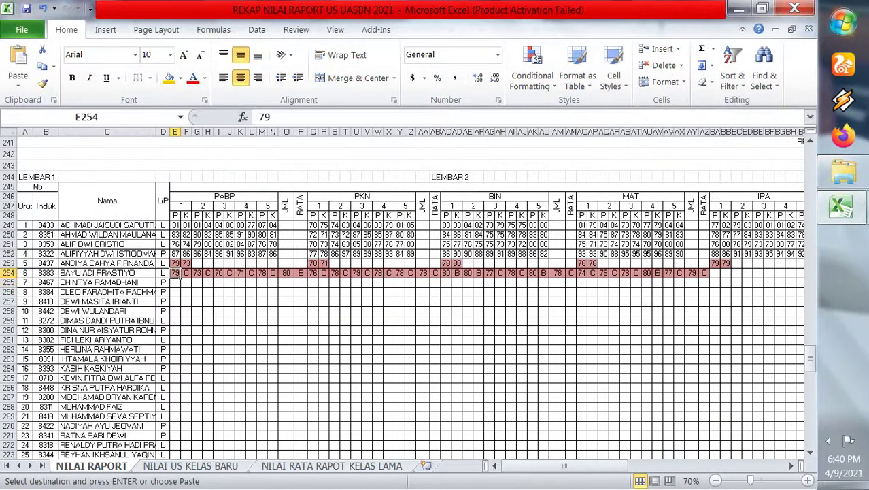
key("ctrl+v")
left_click(196, 301)
Copy the grades in E254 and G254 into the PABP semester 2 cells, G253 and H253.
left_click(179, 275)
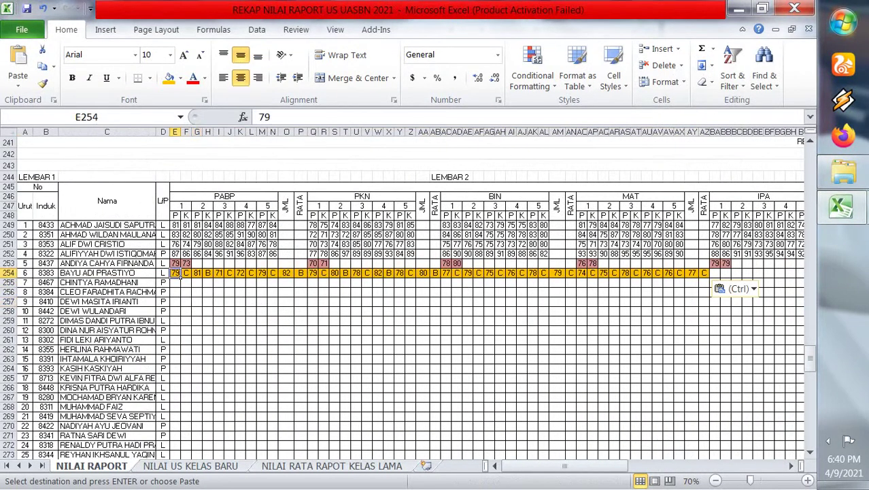
left_click(198, 273)
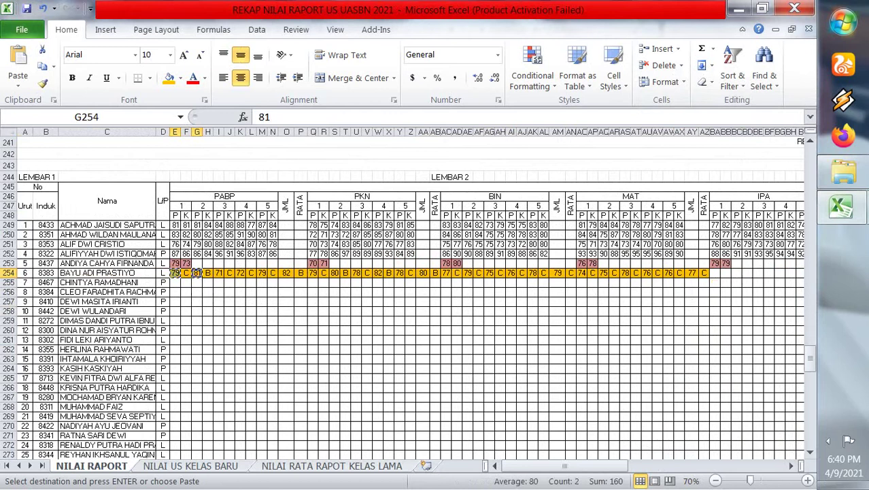
left_click(197, 263)
key("ctrl+v")
Copy the grades in I254 and K254 into the PKN semester 2 cells, S253 and T253.
left_click(218, 273)
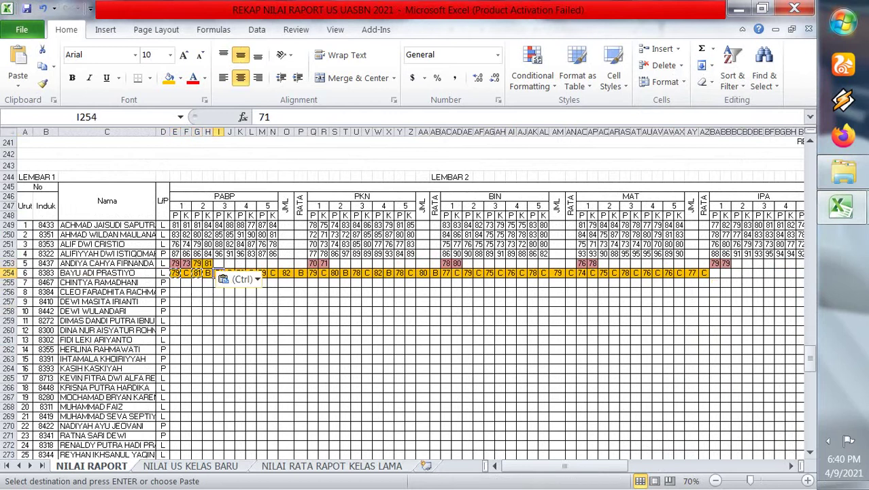
left_click(240, 273, "ctrl")
key("ctrl+c")
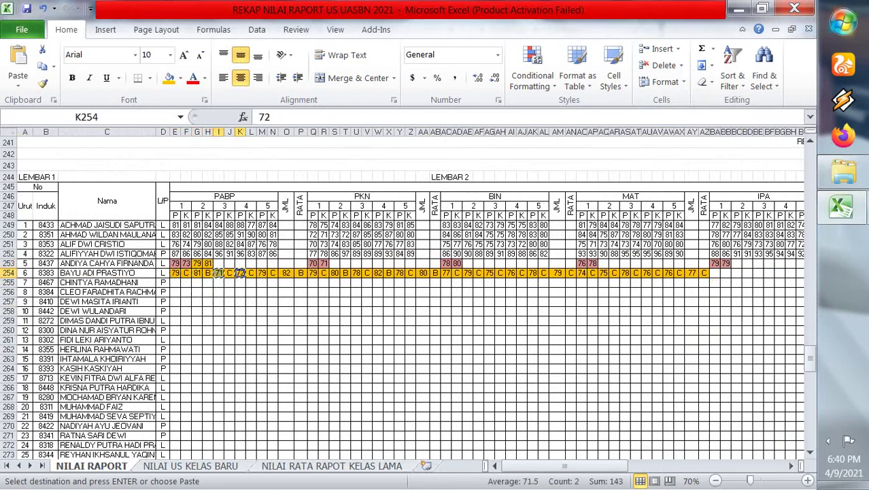
left_click(335, 264)
key("ctrl+v")
Copy the grades in M254 and O254 into the BIN semester 2 cells, AE253 and AF253.
left_click(262, 273)
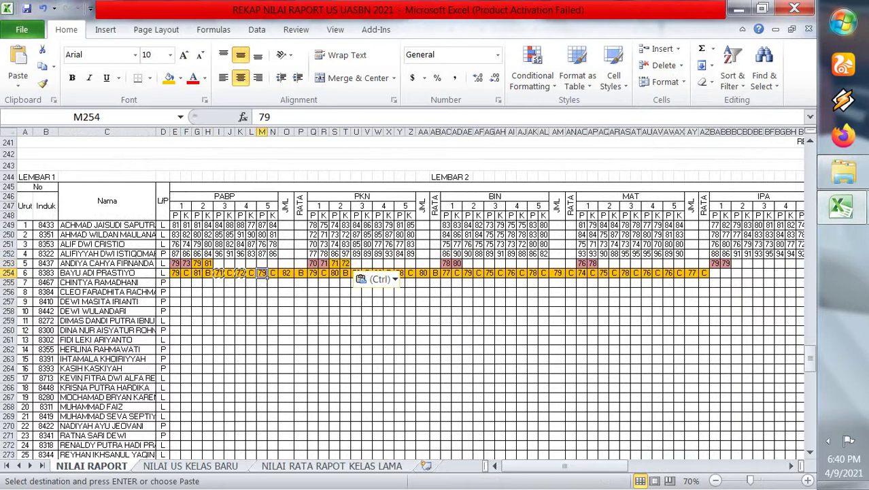
left_click(286, 272, "ctrl")
key("ctrl+c")
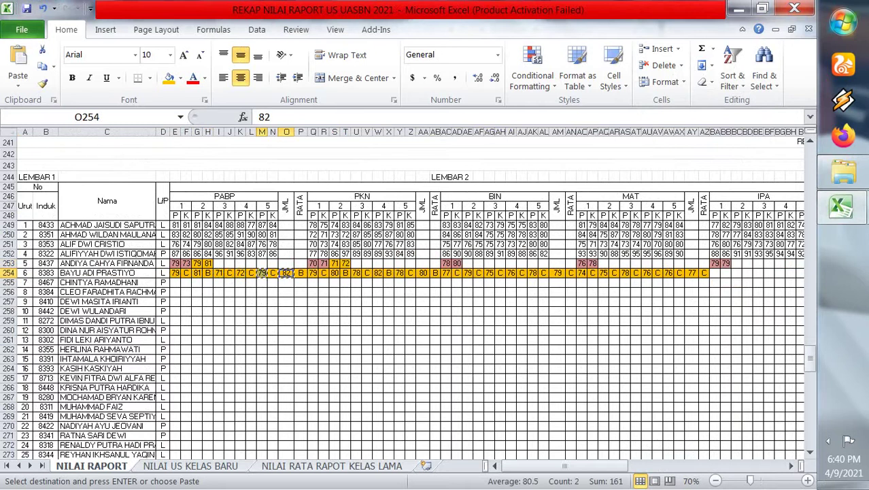
left_click(468, 264)
key("ctrl+v")
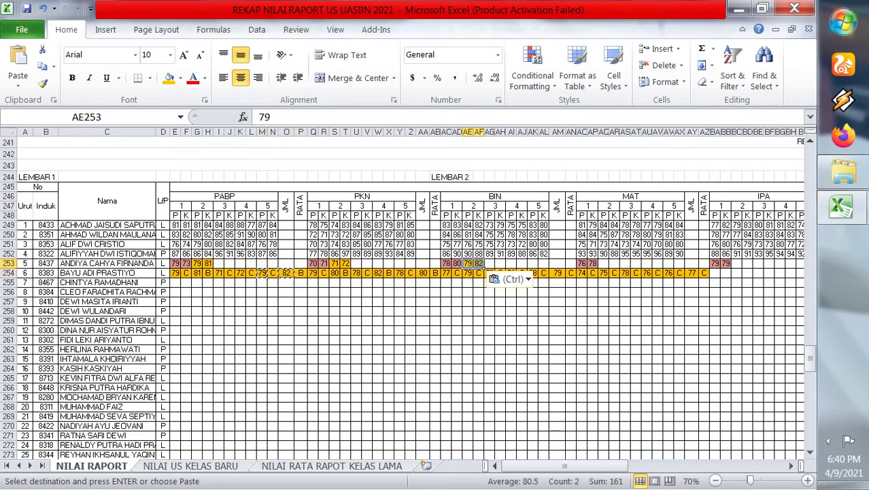
left_click(313, 273, "ctrl")
left_click(334, 273, "ctrl")
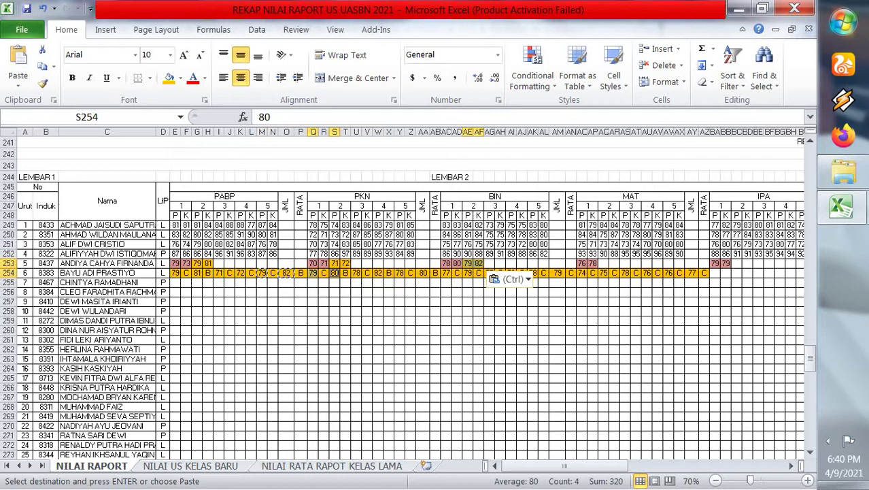
key("ctrl+c")
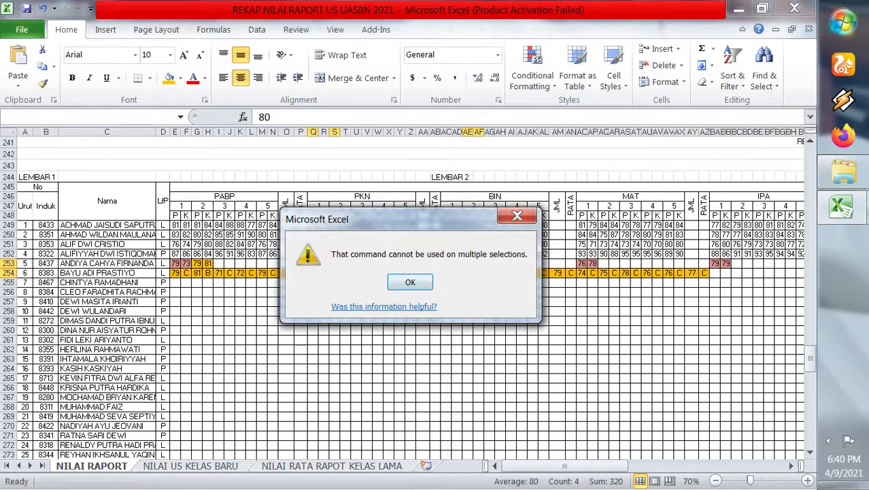
key("Return")
Copy the grades in Q254 and S254 into the MAT semester 2 cells, AQ253 and AR253.
left_click(313, 273)
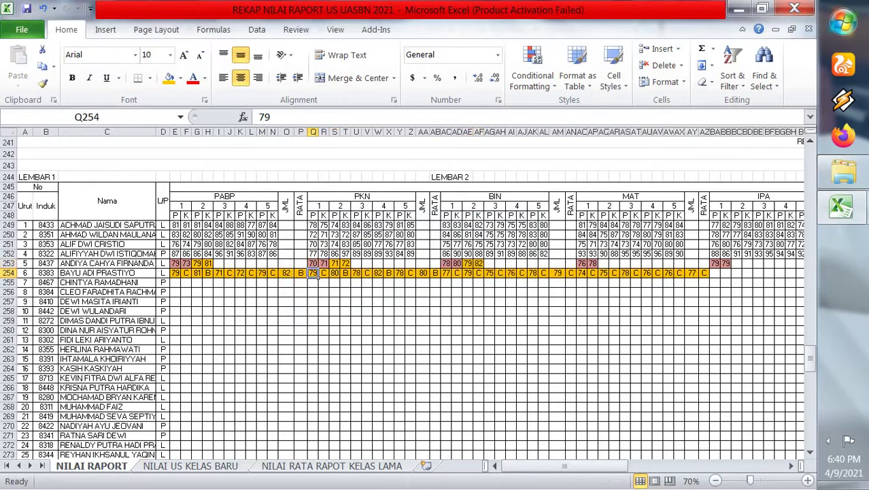
left_click(334, 272, "ctrl")
key("ctrl+c")
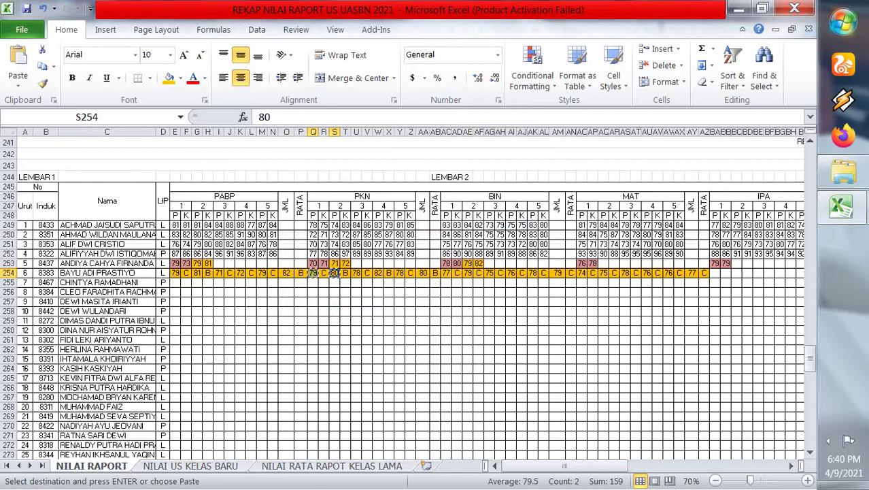
left_click(603, 264)
key("ctrl+v")
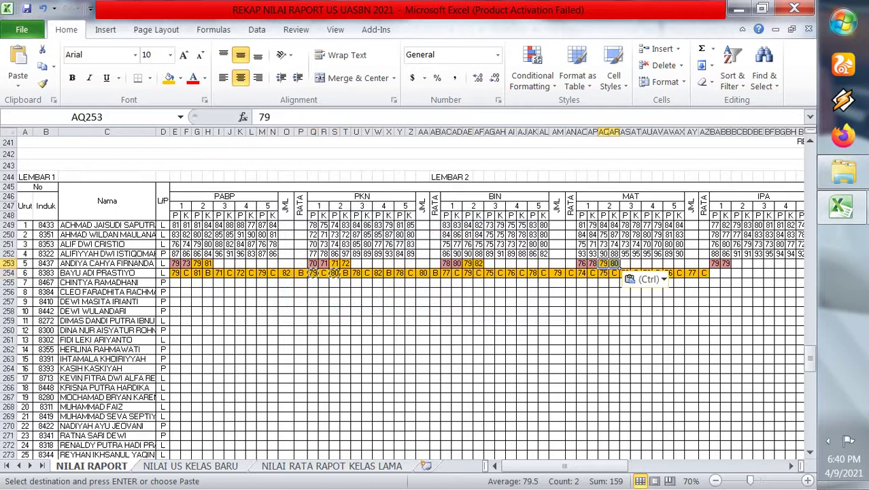
Copy the grades in U254 and W254 into the IPA semester 2 cells, BC253 and BD253.
left_click(356, 273)
left_click(378, 272, "ctrl")
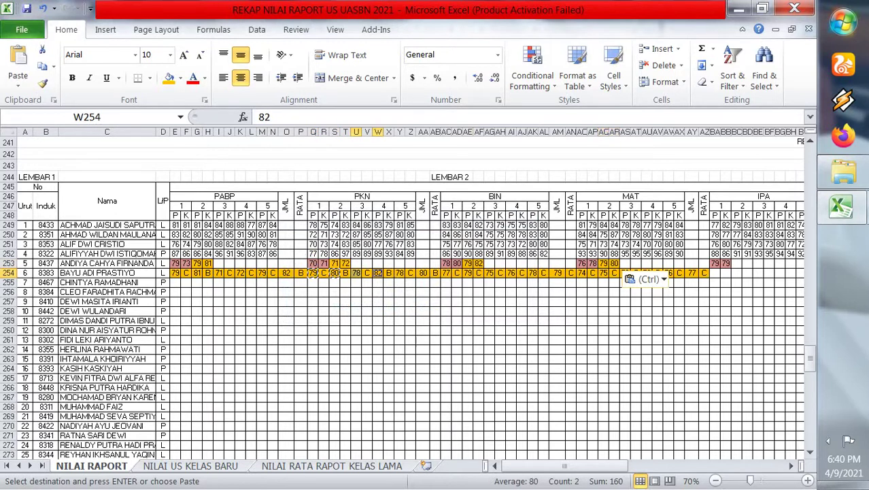
key("ctrl+c")
left_click(739, 264)
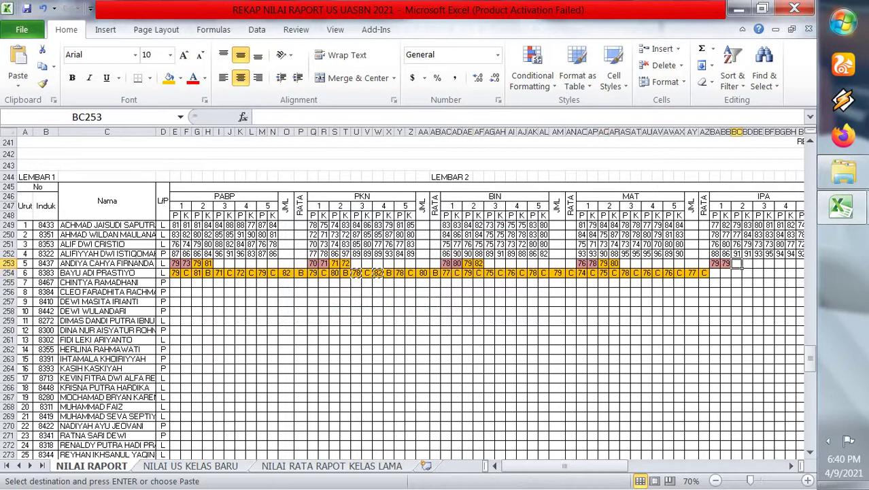
key("ctrl+v")
left_click(679, 321)
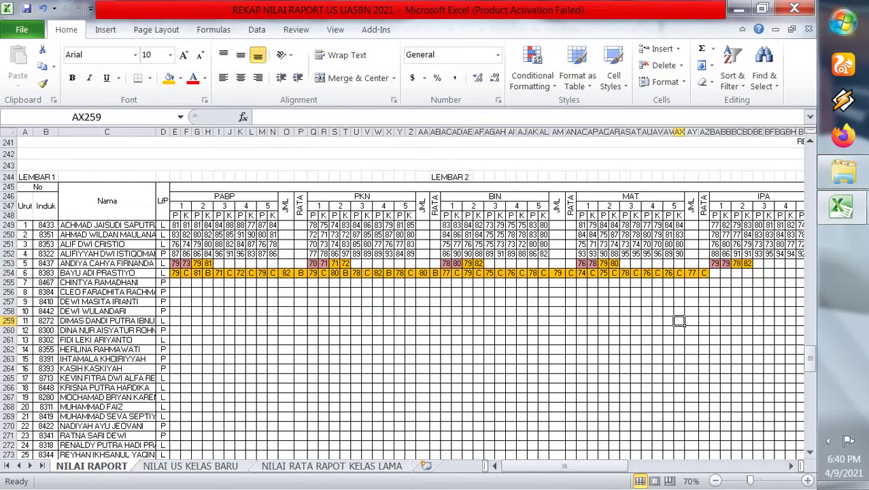